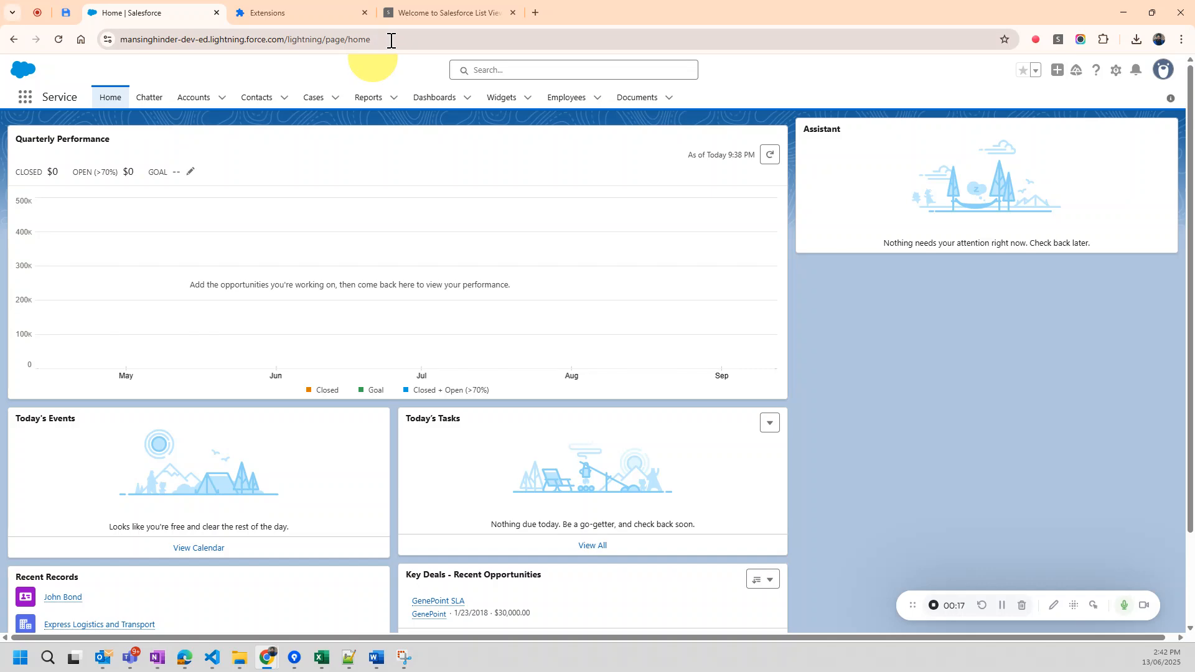
Open the Welcome & User Guide page of the Salesforce List View Auto Refresh extension.
click(448, 15)
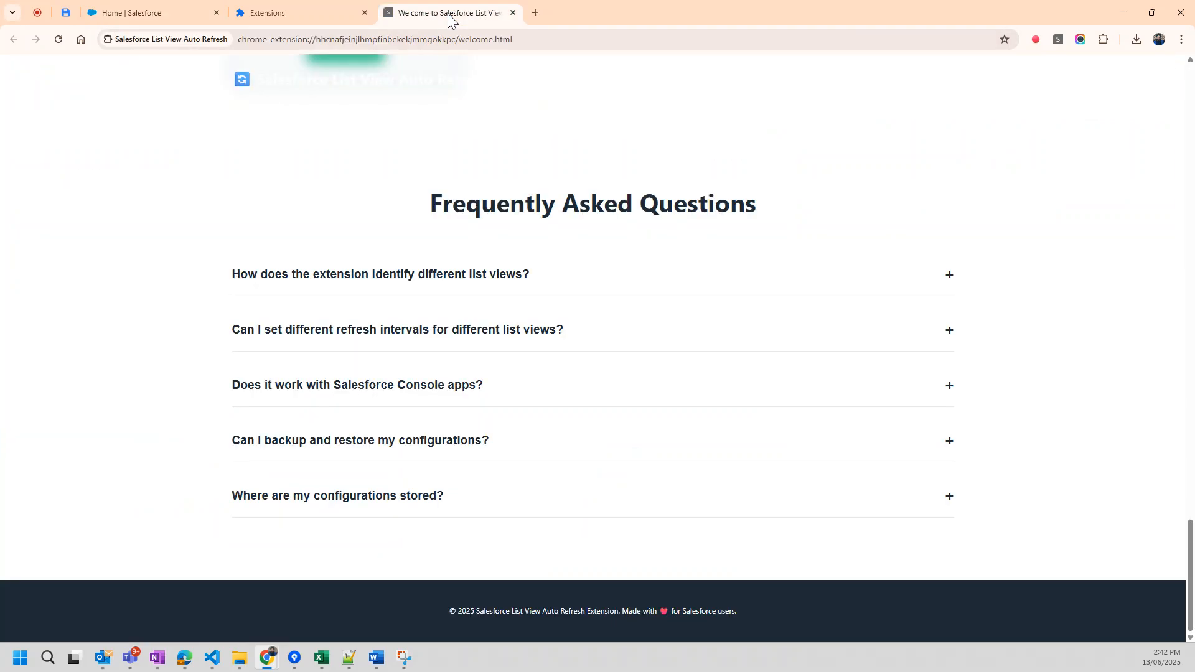
scroll(525, 340, up, 20)
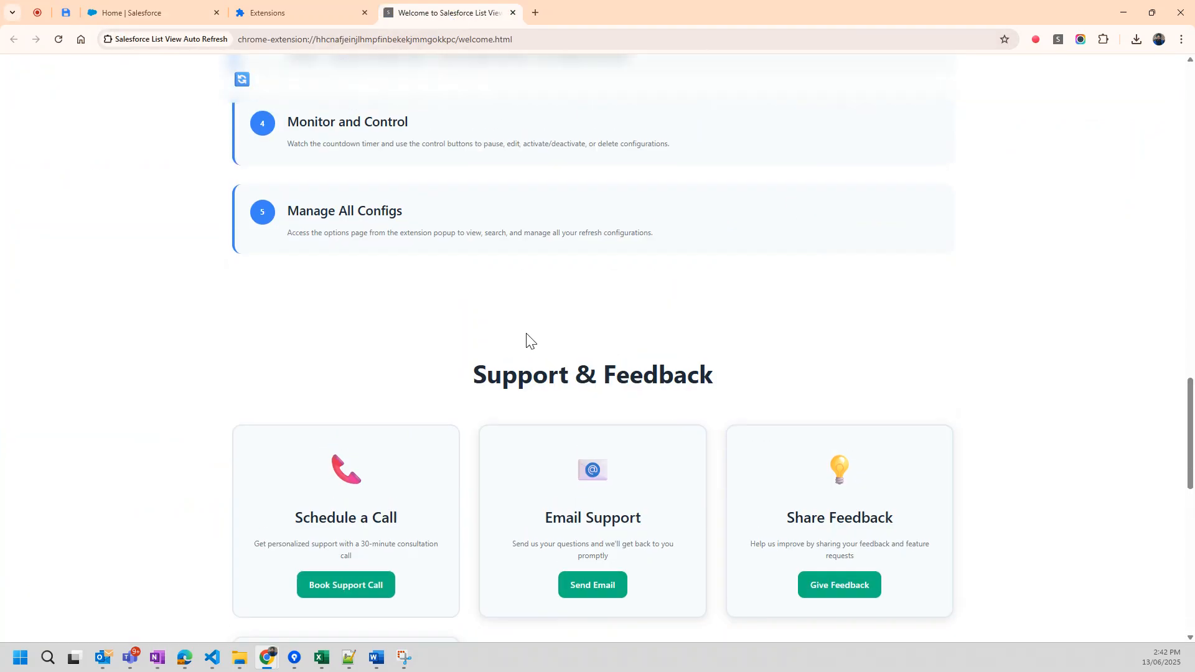
scroll(526, 336, up, 4)
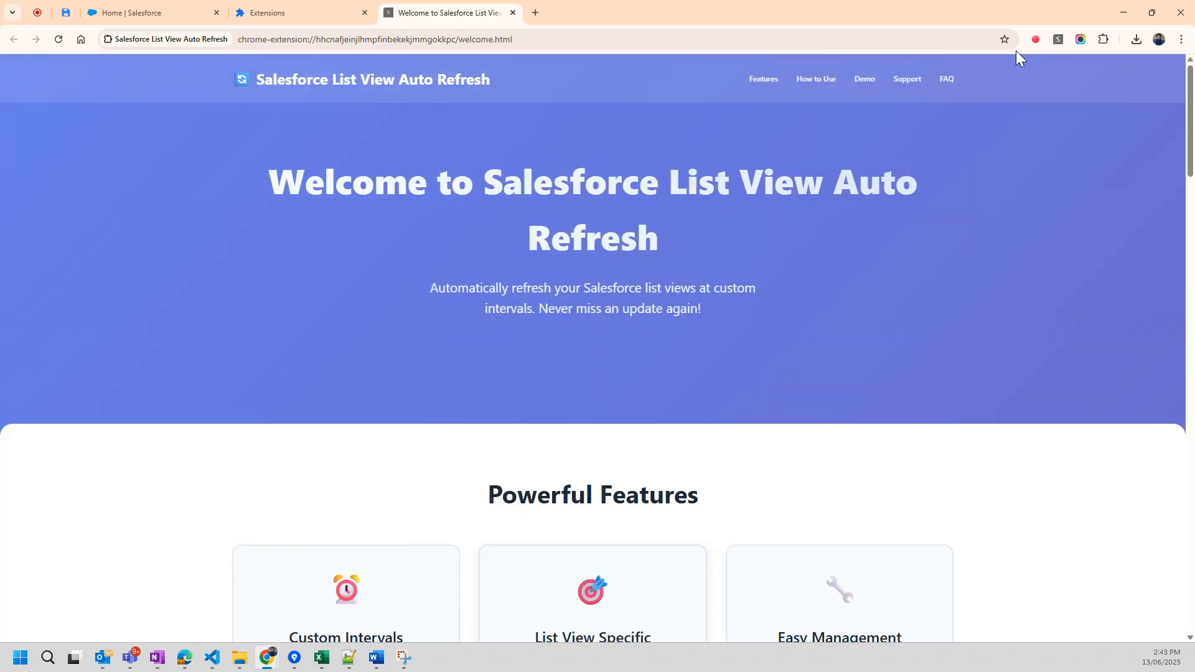
click(1059, 39)
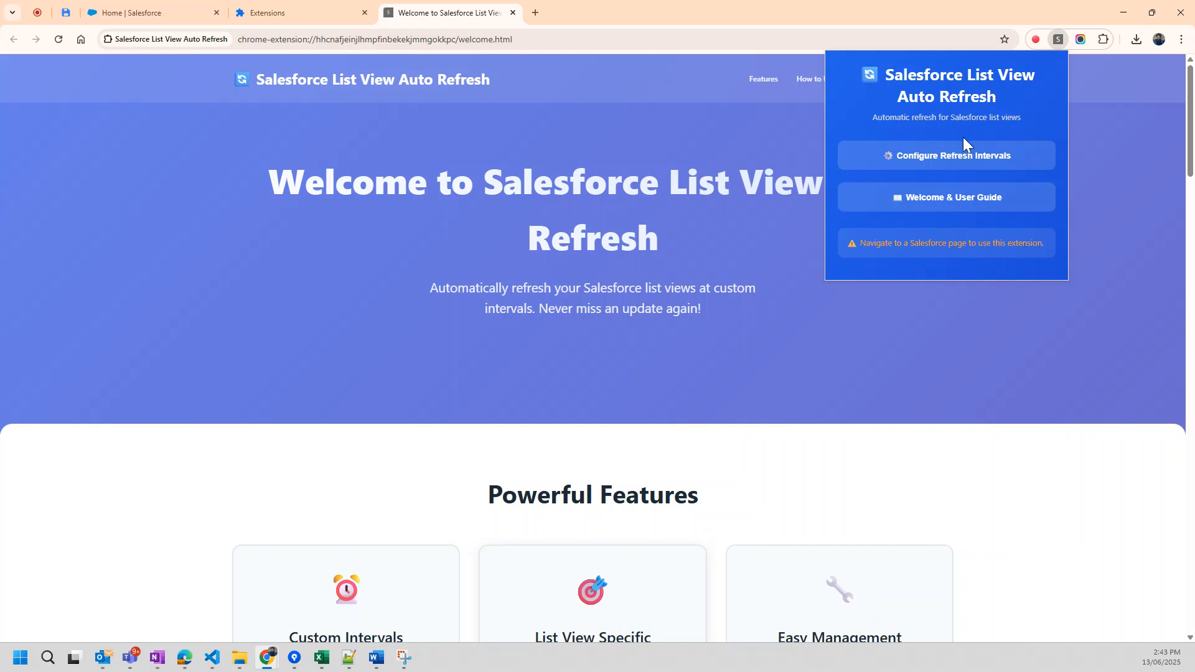
click(922, 197)
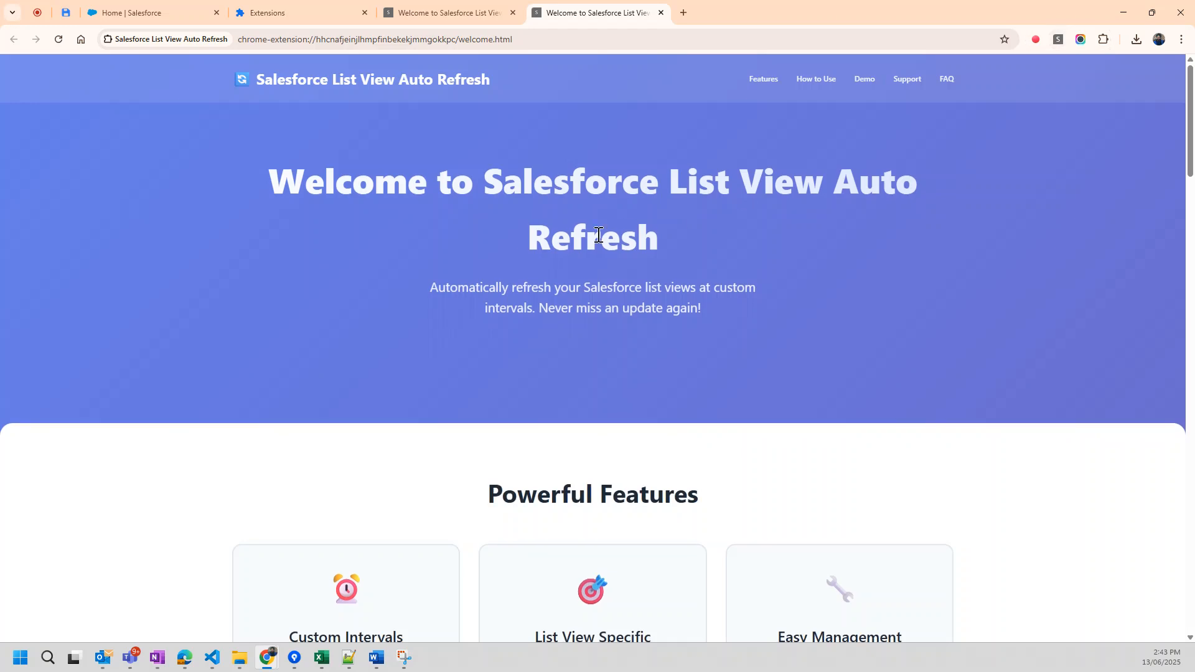
Examine the guide's features, demo, How to Use, Support & Feedback and Frequently Asked Questions sections.
scroll(598, 241, down, 4)
scroll(478, 256, down, 2)
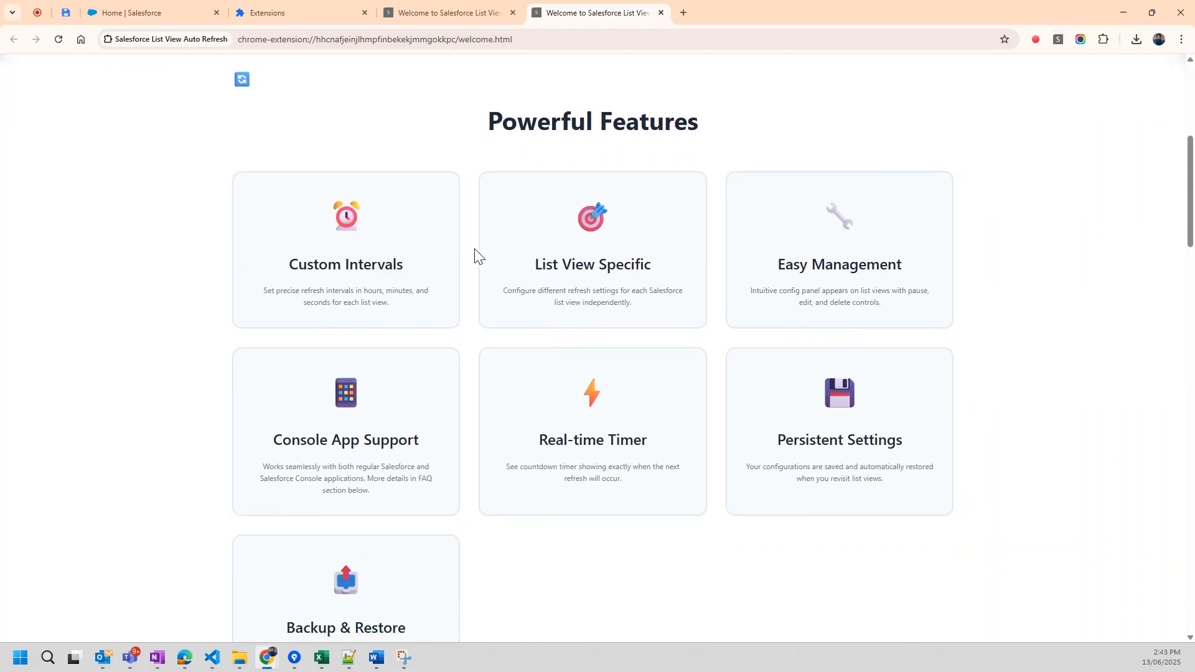
scroll(477, 255, down, 10)
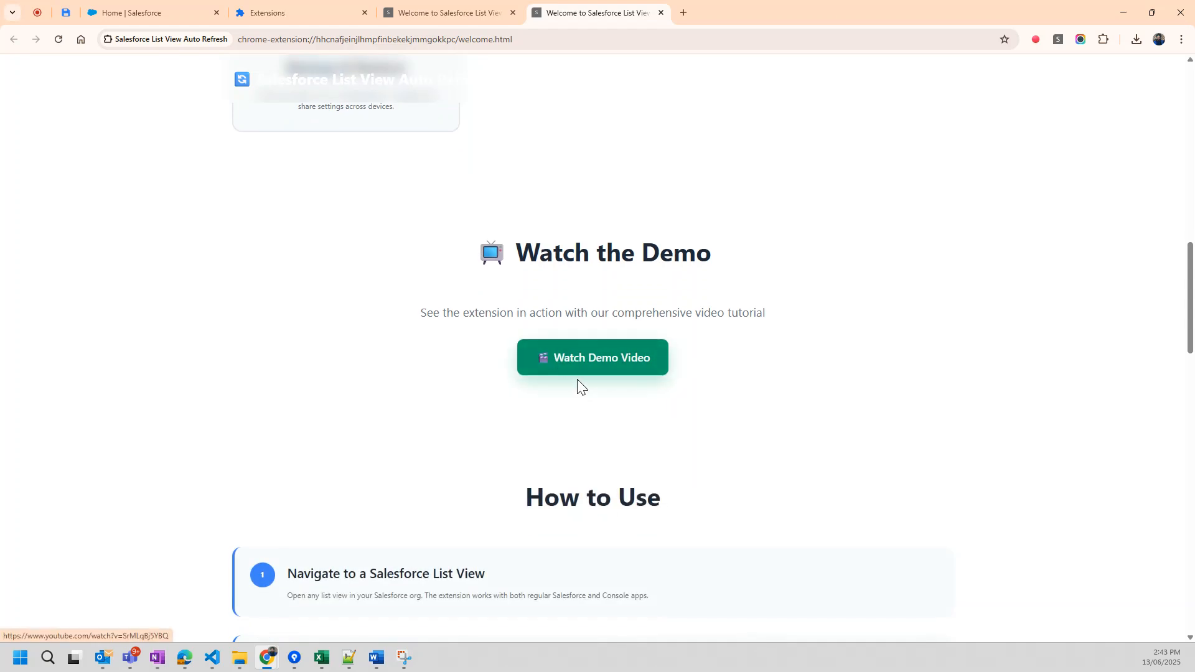
scroll(592, 398, down, 1)
scroll(592, 405, down, 5)
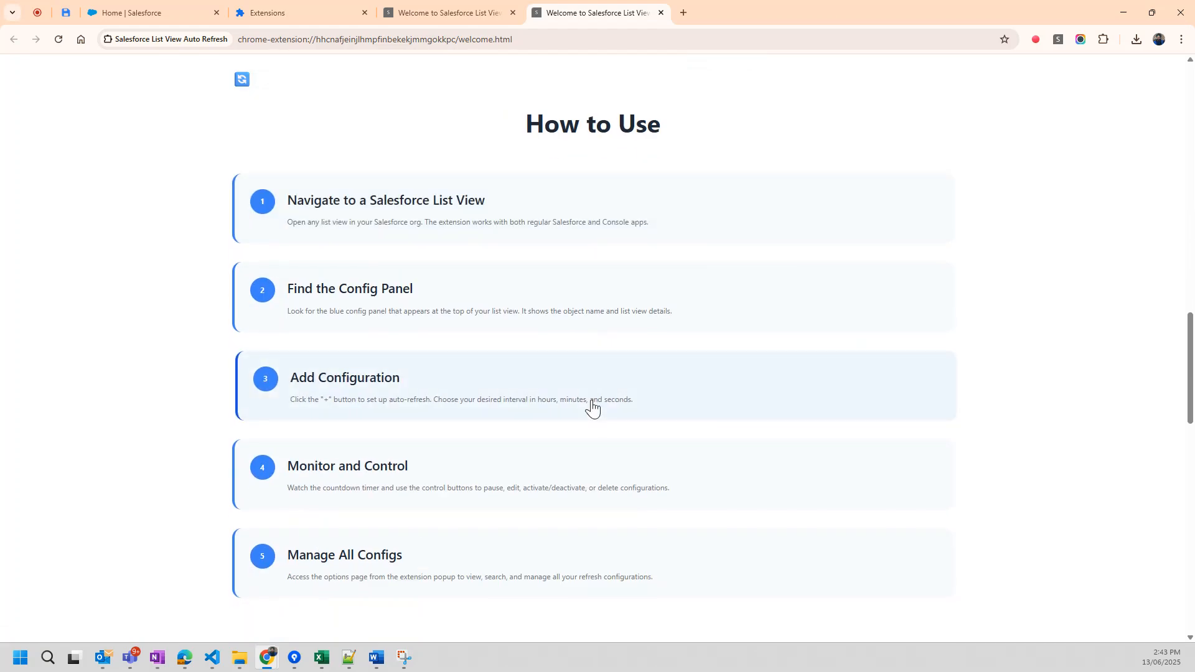
scroll(592, 404, down, 8)
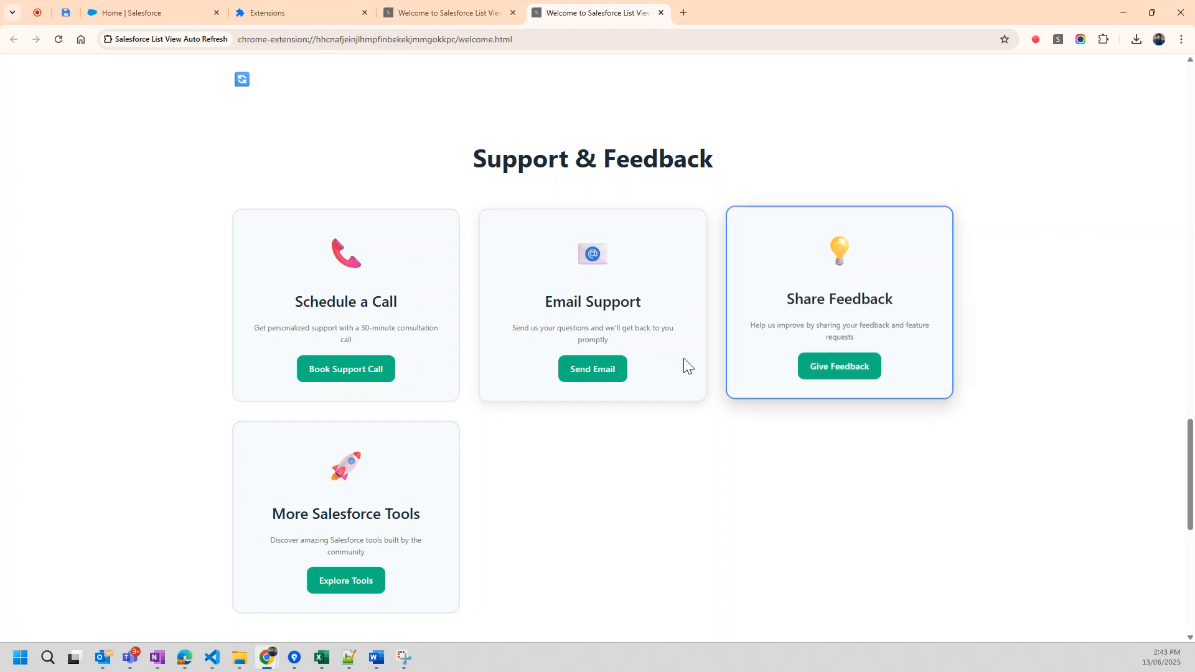
scroll(372, 507, down, 1)
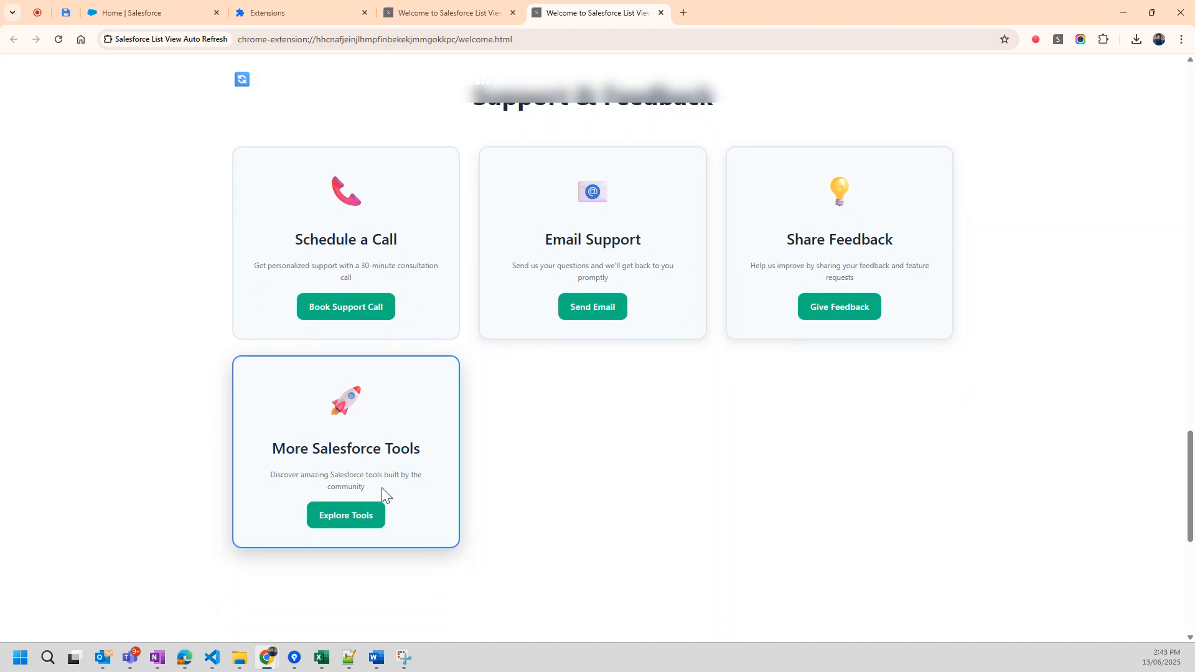
scroll(382, 489, down, 7)
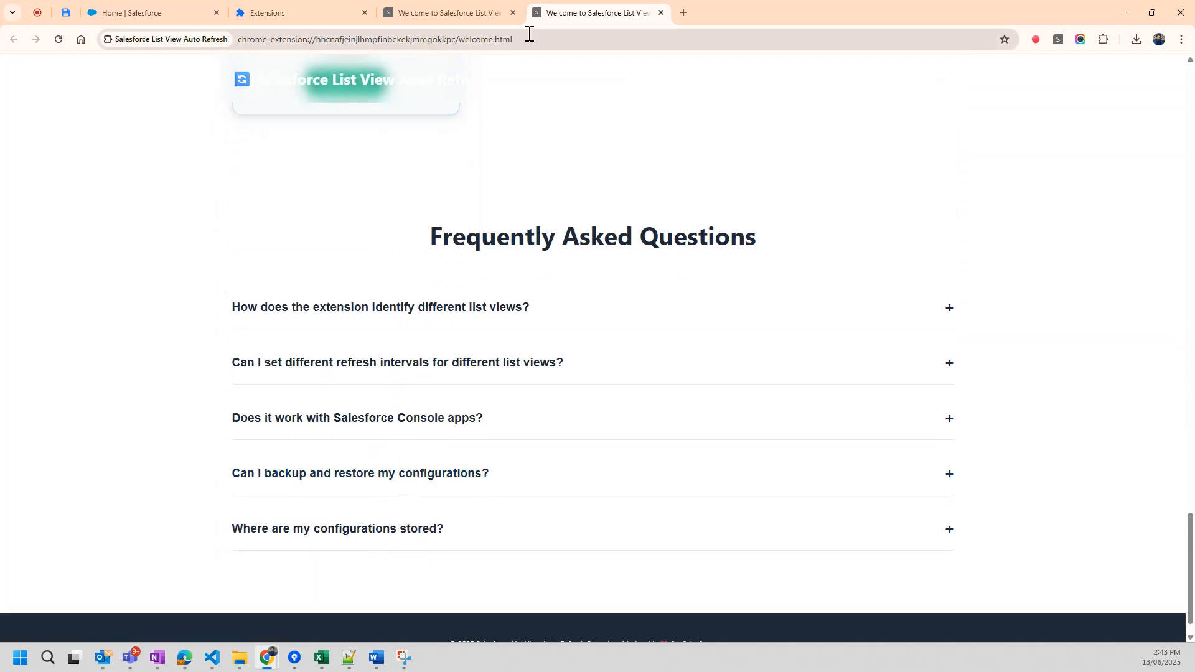
Open the Configure Refresh Intervals page of the Salesforce List View Auto Refresh extension.
click(1103, 41)
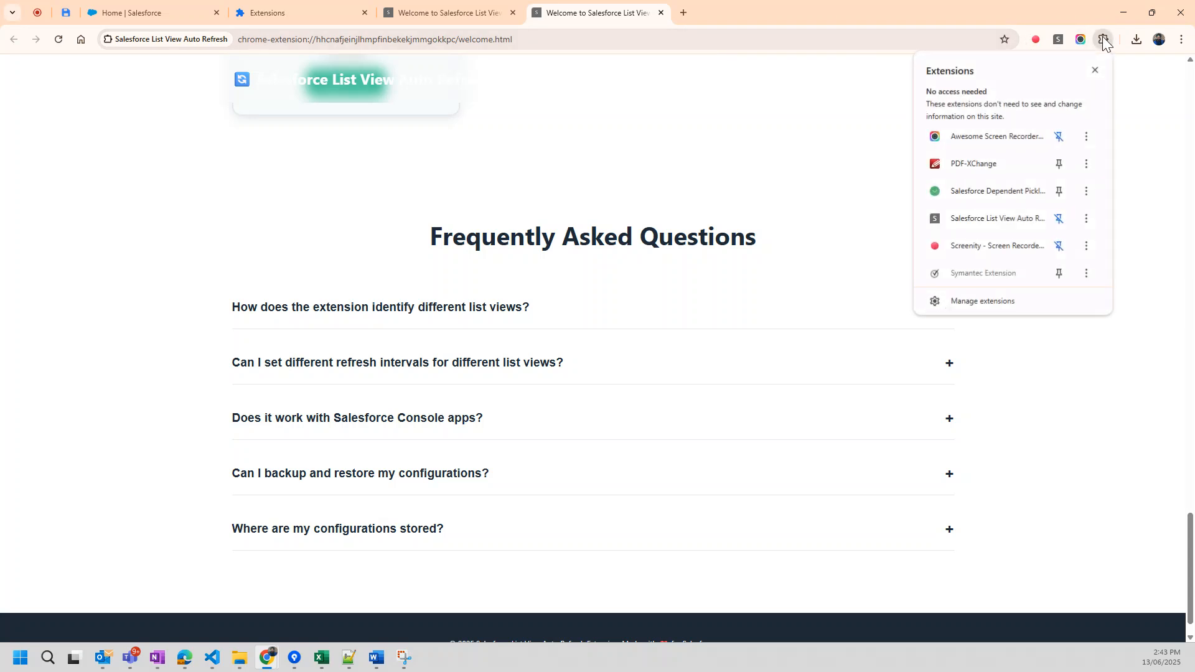
click(981, 219)
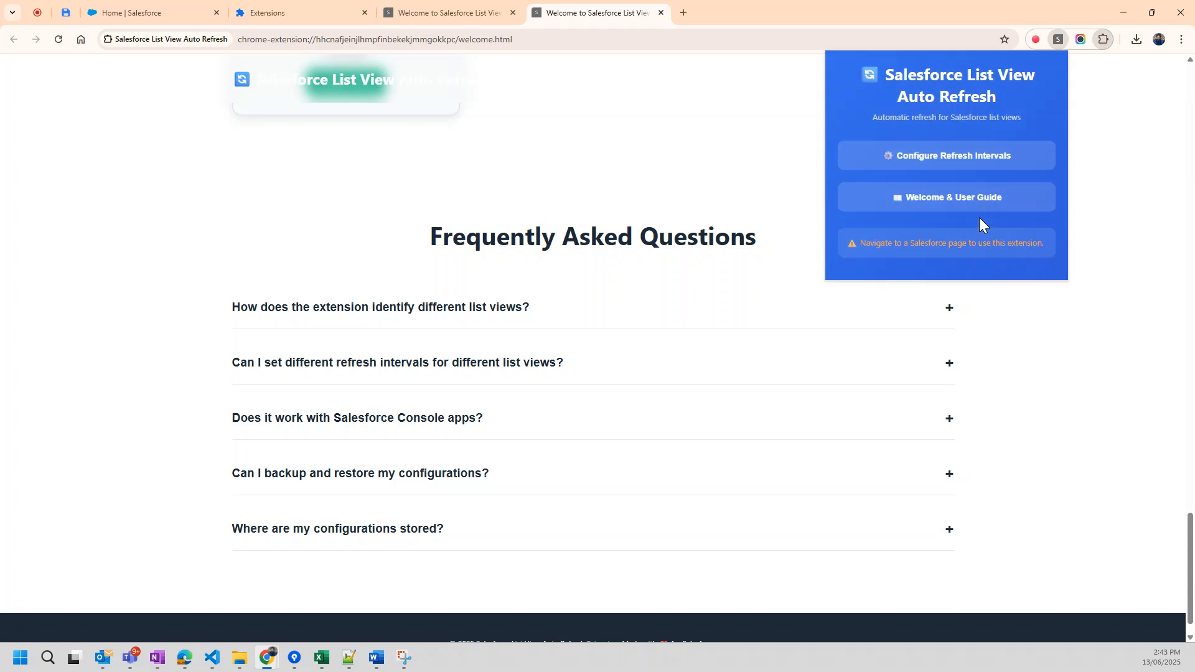
click(940, 163)
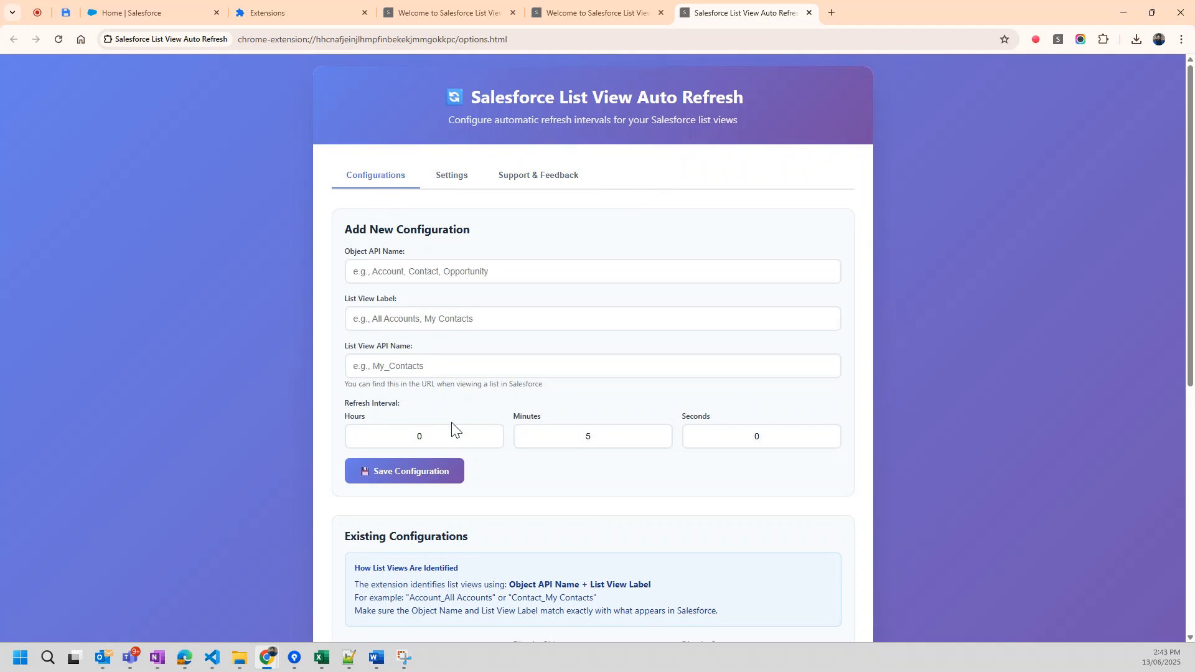
Examine the refresh intervals and statuses of the existing Account and Contact list view configurations.
scroll(452, 423, down, 5)
scroll(453, 420, down, 2)
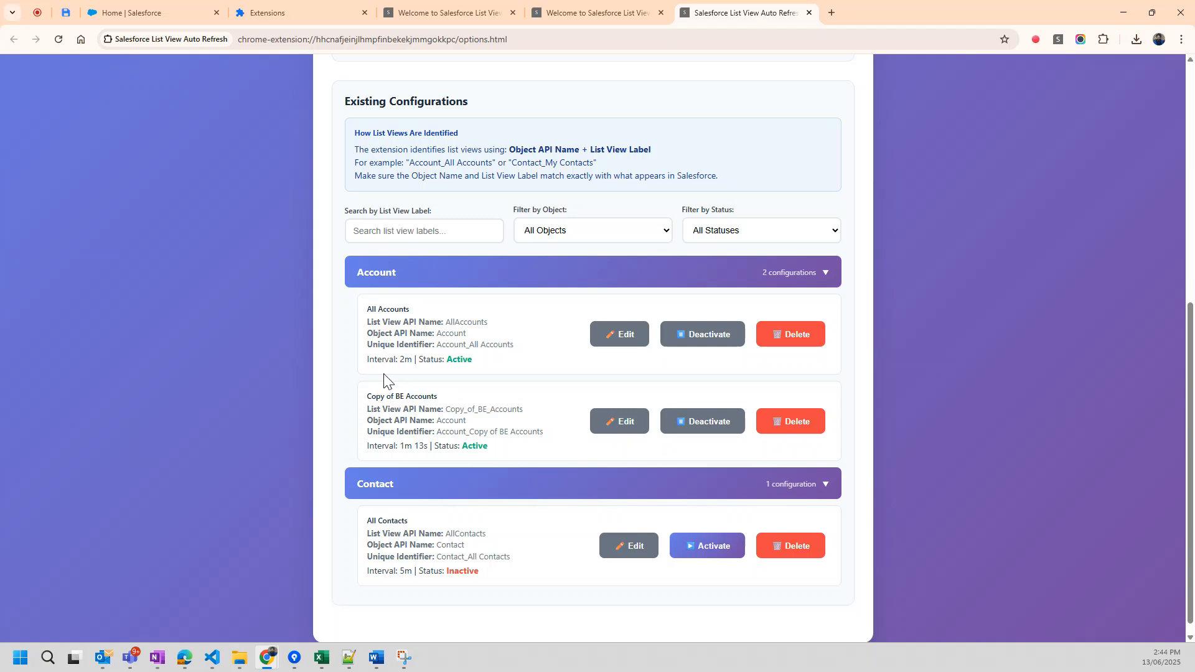
double_click(404, 360)
drag(396, 397, 436, 399)
click(402, 448)
drag(403, 448, 427, 449)
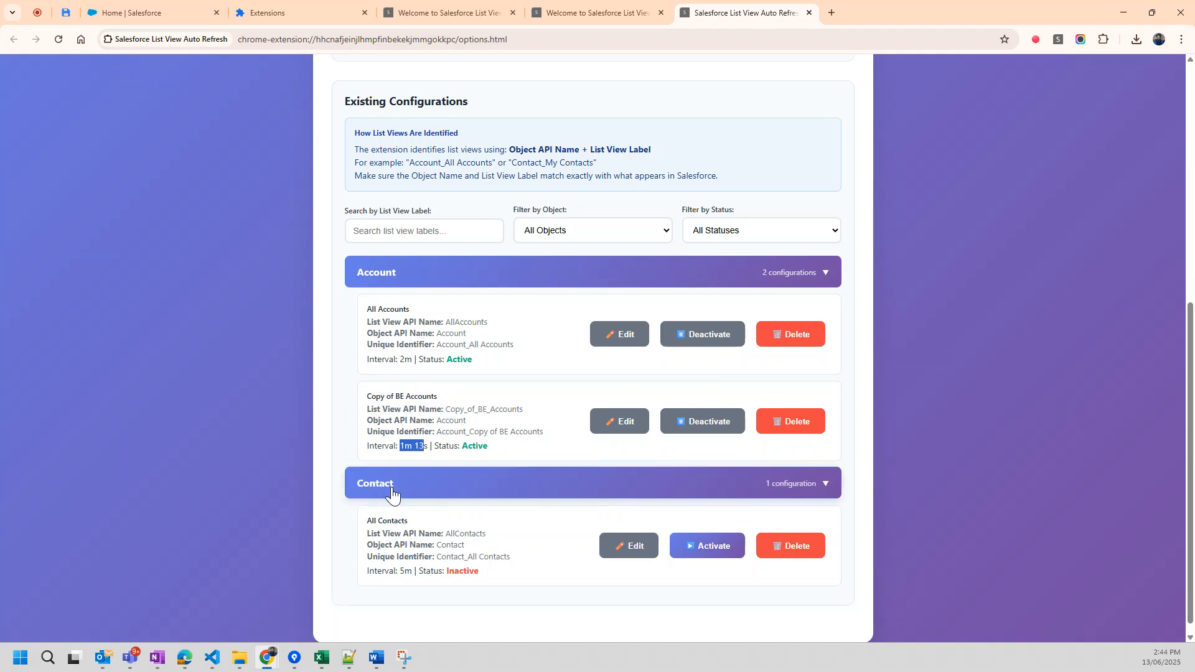
drag(368, 521, 412, 528)
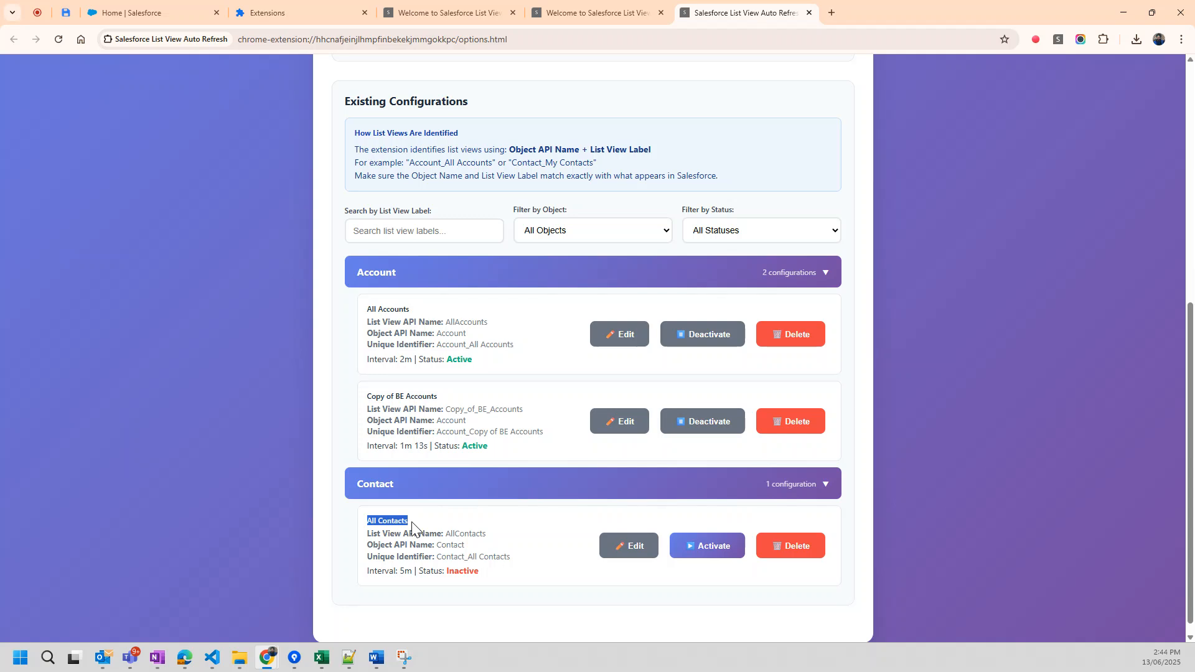
click(397, 573)
drag(396, 573, 415, 572)
scroll(554, 289, up, 2)
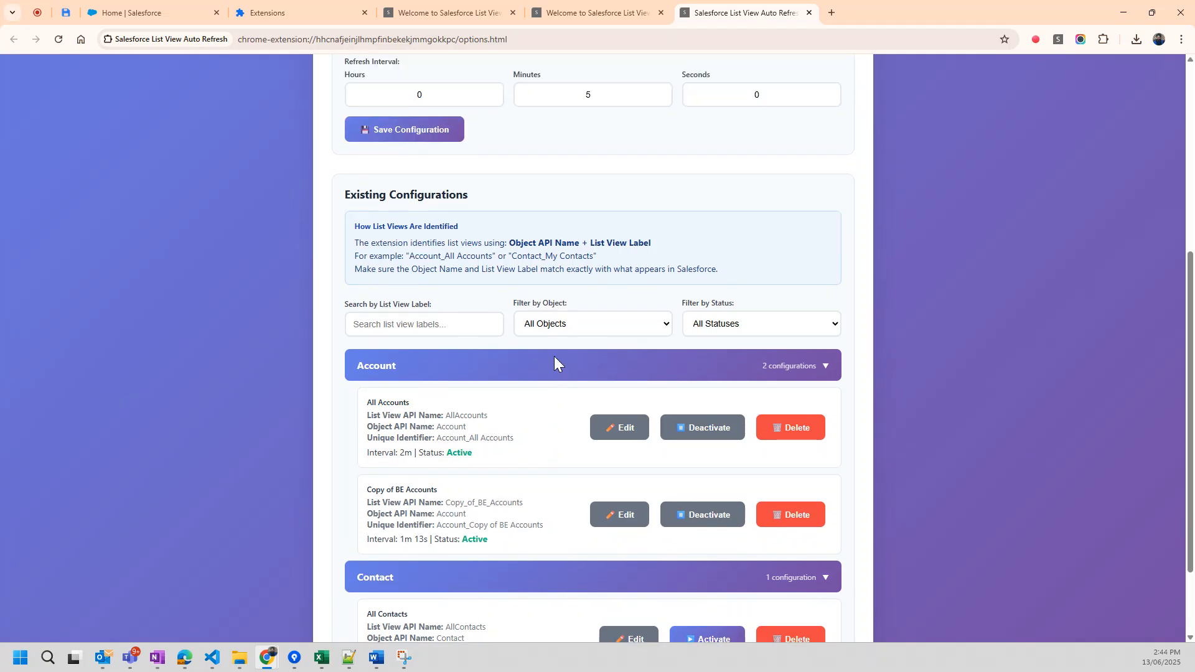
Set the refresh interval of the All Accounts configuration to 1 minute and update the configuration.
click(630, 472)
scroll(535, 359, up, 2)
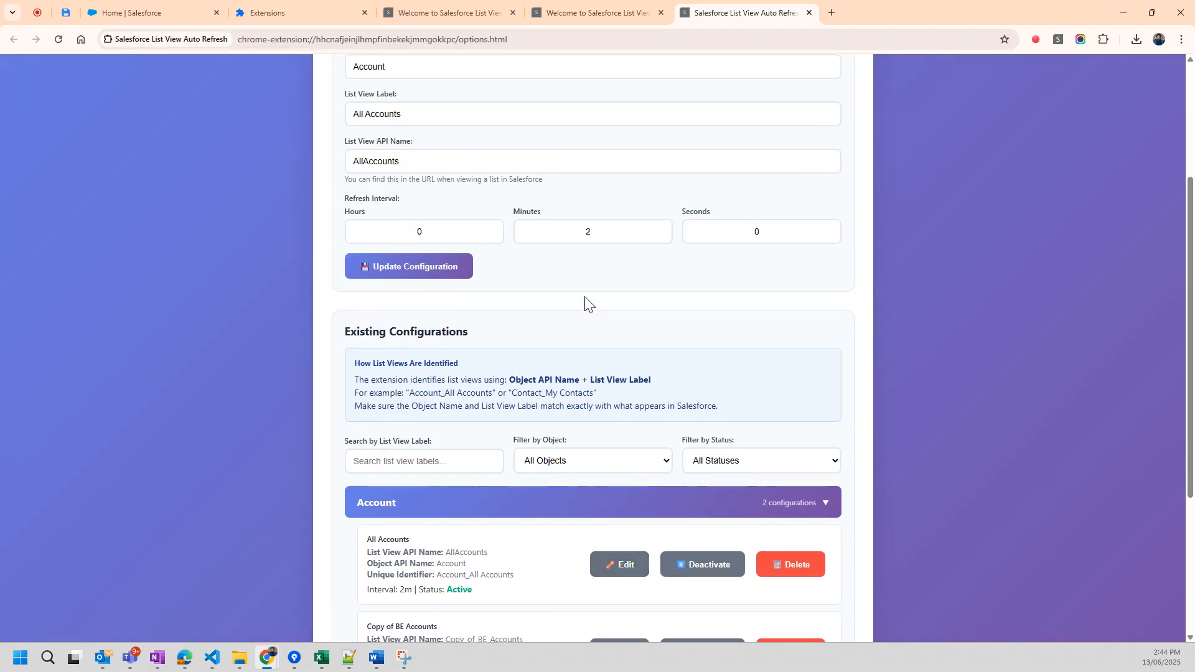
scroll(587, 302, up, 1)
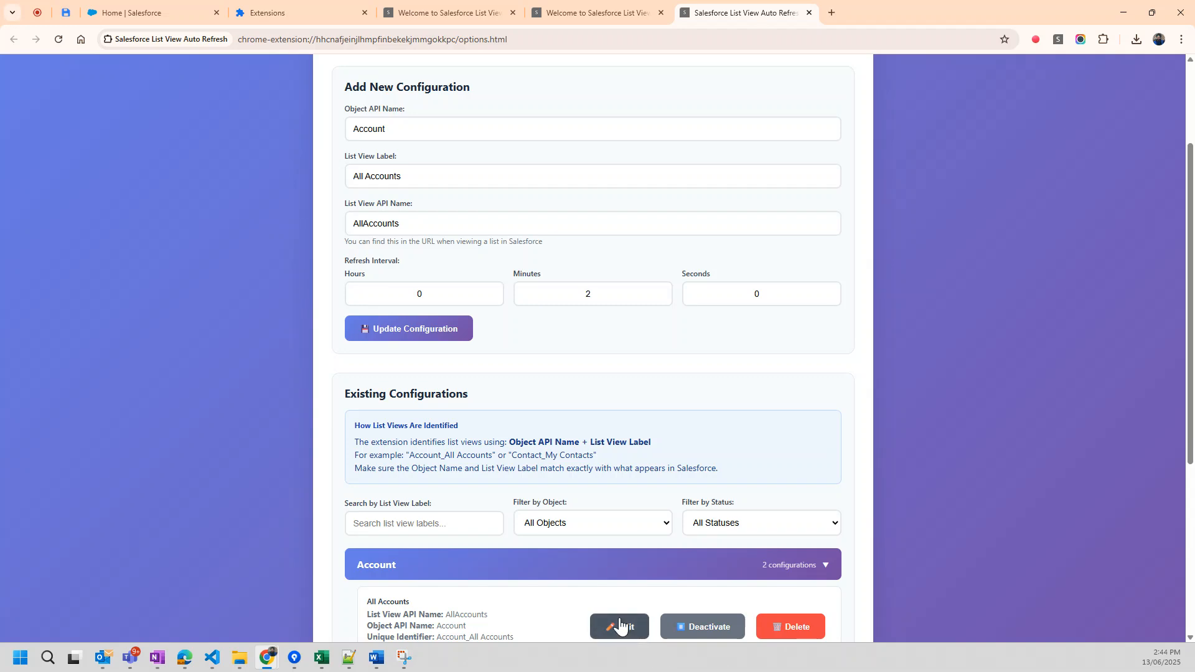
scroll(361, 120, up, 1)
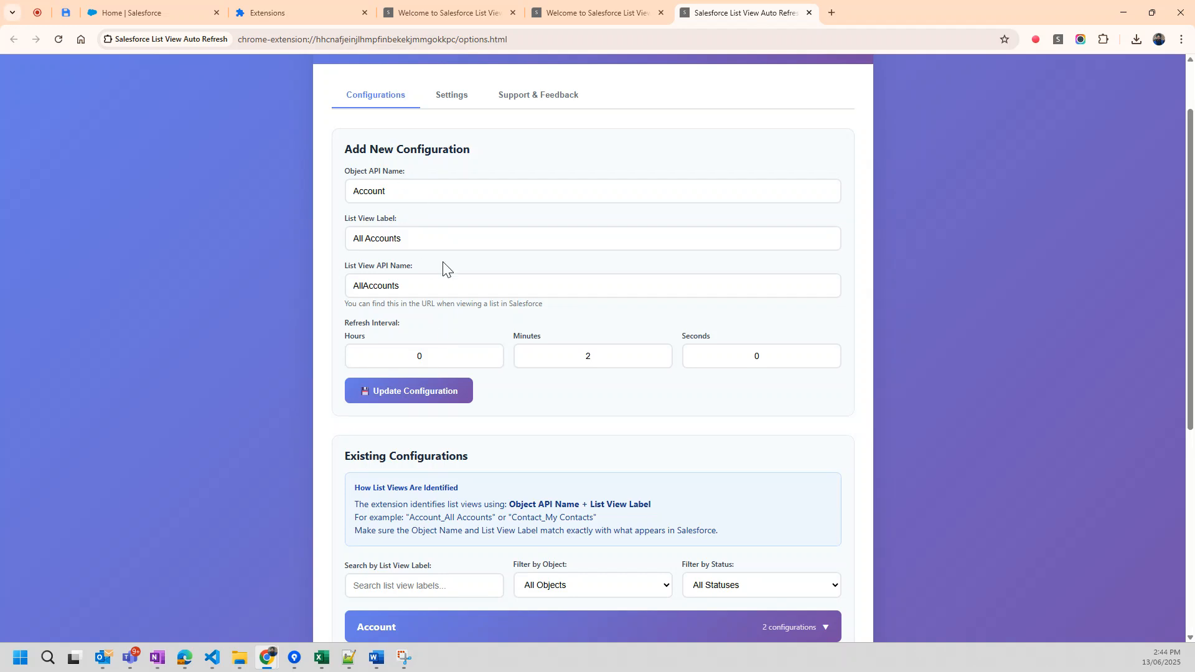
click(659, 360)
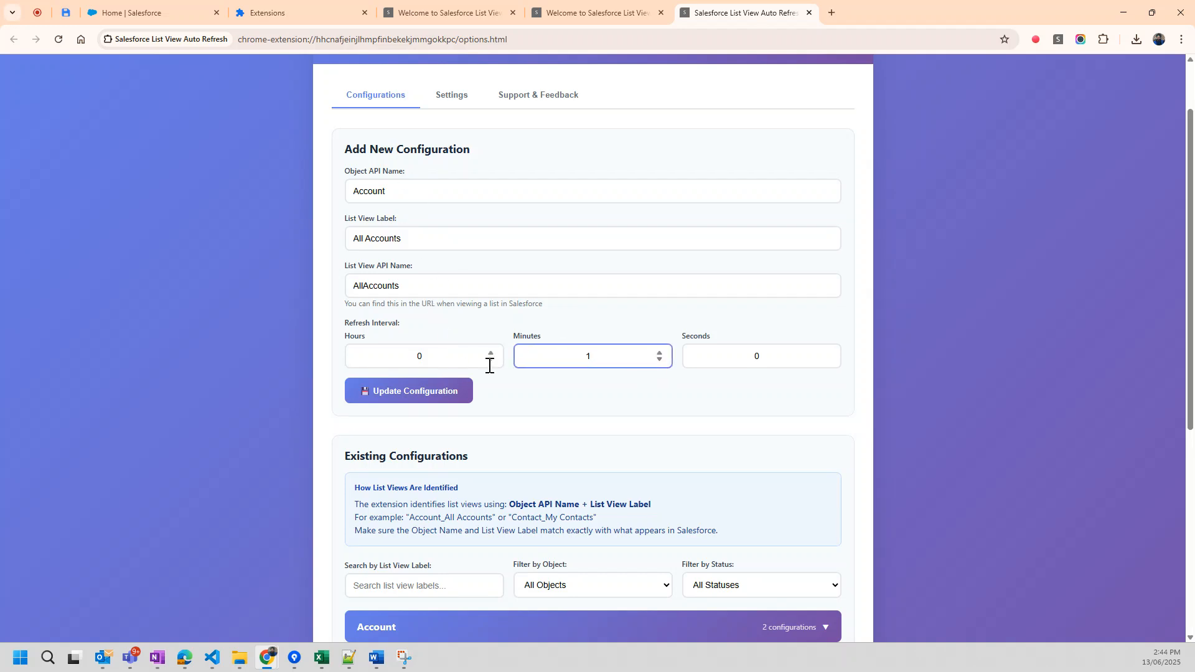
click(436, 391)
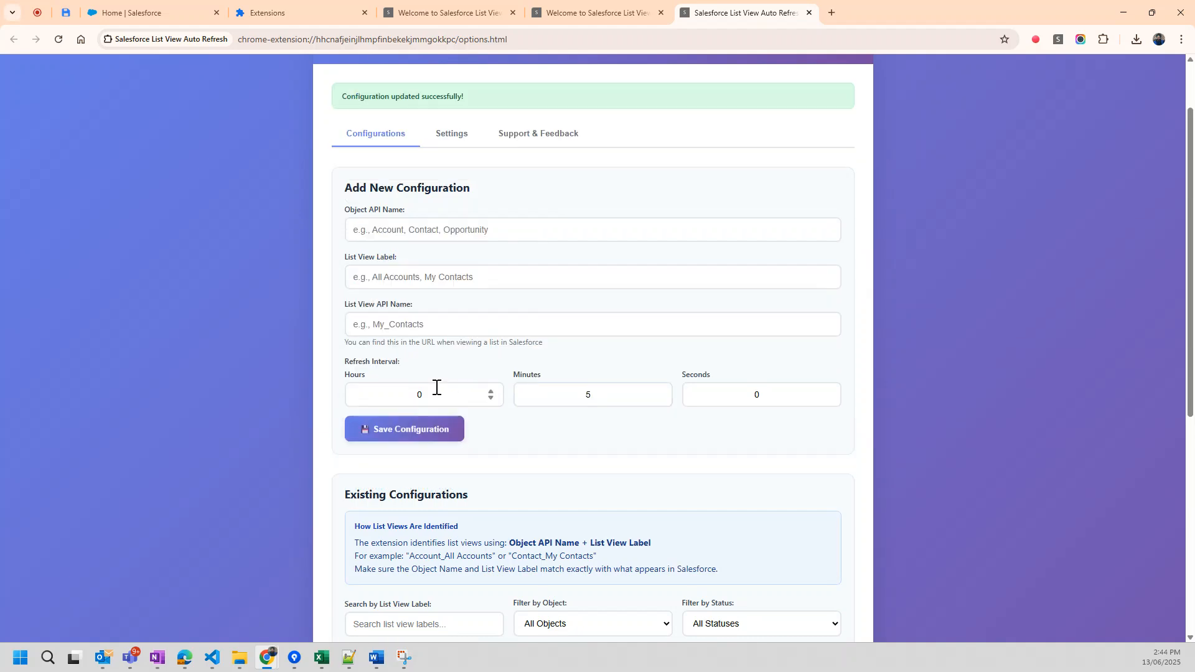
Check the All Accounts interval, and deactivate and reactivate that configuration.
scroll(440, 387, down, 5)
double_click(403, 441)
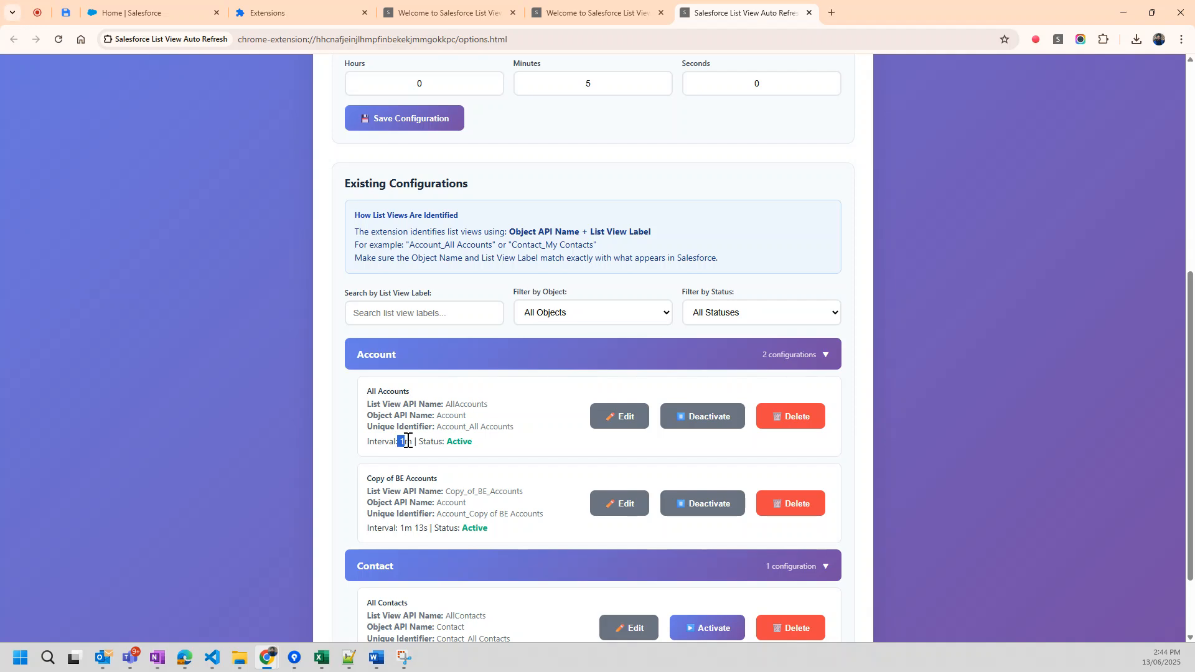
click(725, 423)
click(709, 421)
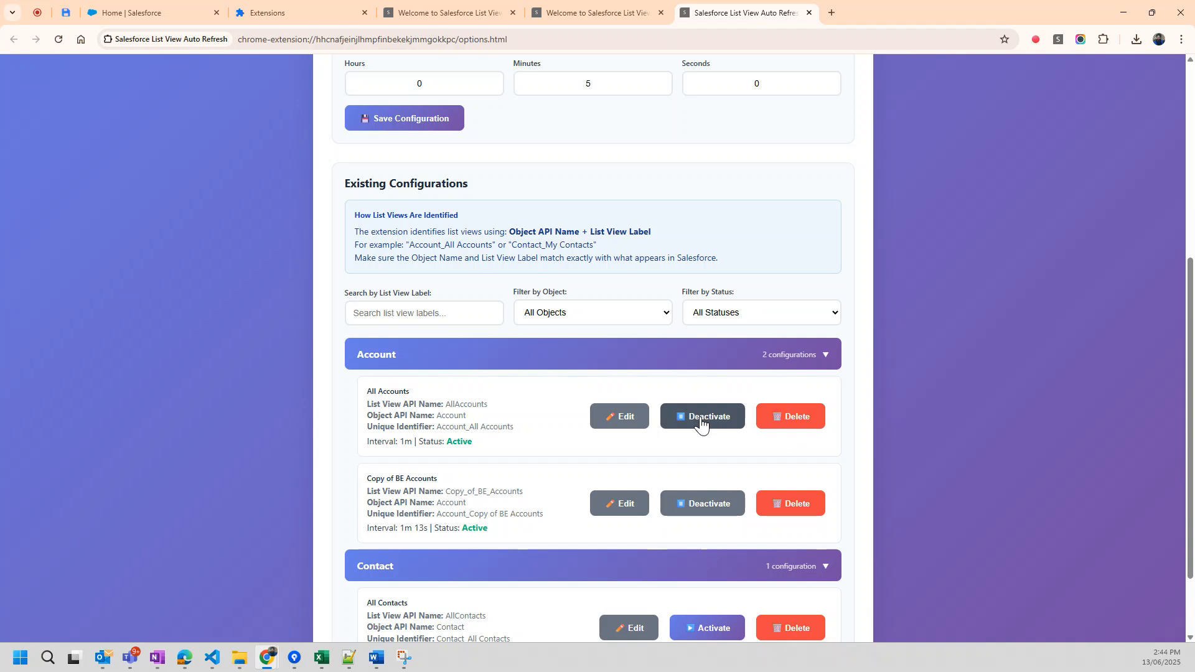
View the extension's General Settings with the debug and Backup & Restore options, and return to the configurations.
scroll(501, 259, up, 5)
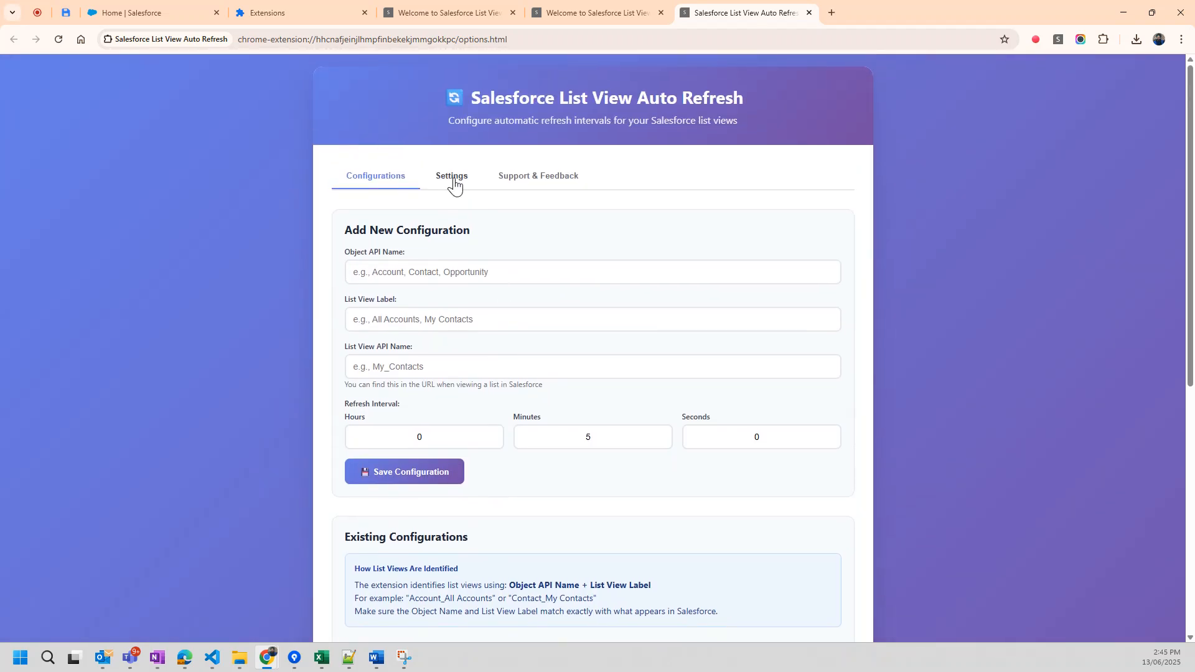
click(454, 177)
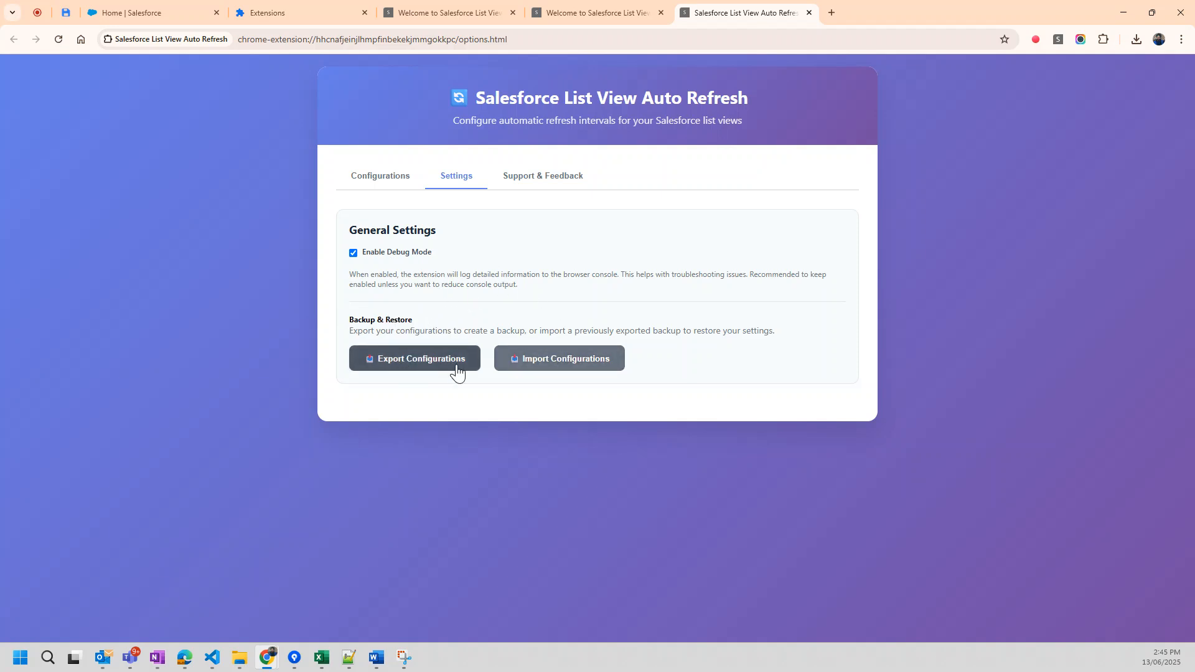
click(374, 179)
Look over the existing configurations and the new configuration form, and view the extension's Support & Feedback options.
scroll(499, 531, down, 10)
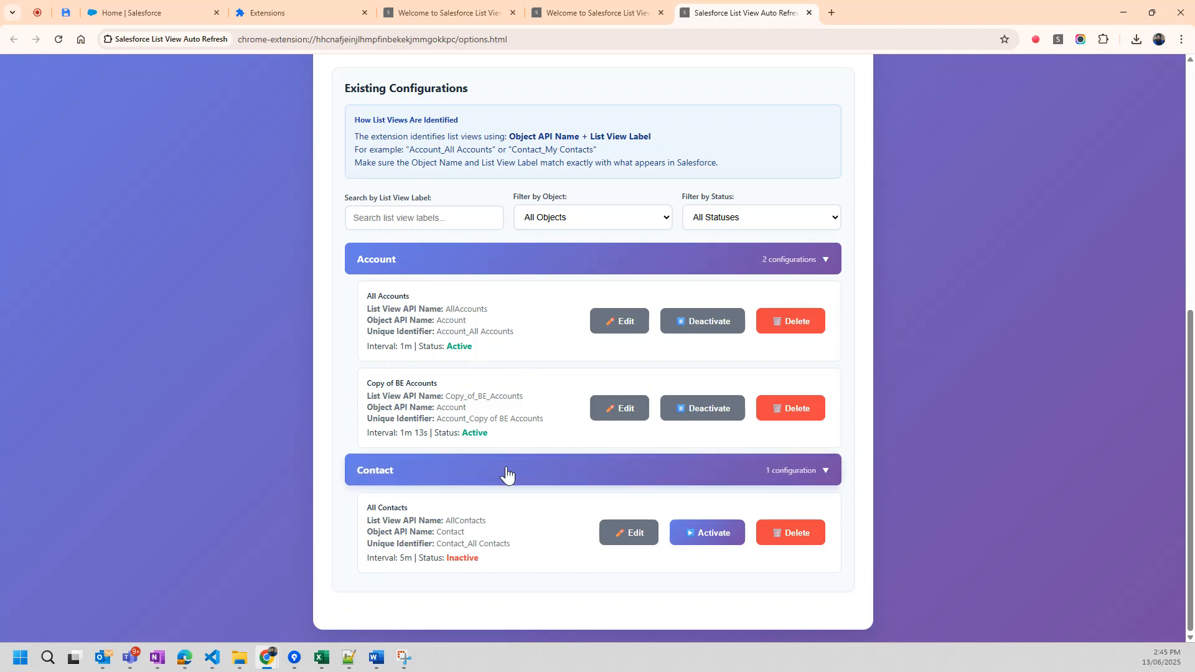
scroll(507, 474, up, 1)
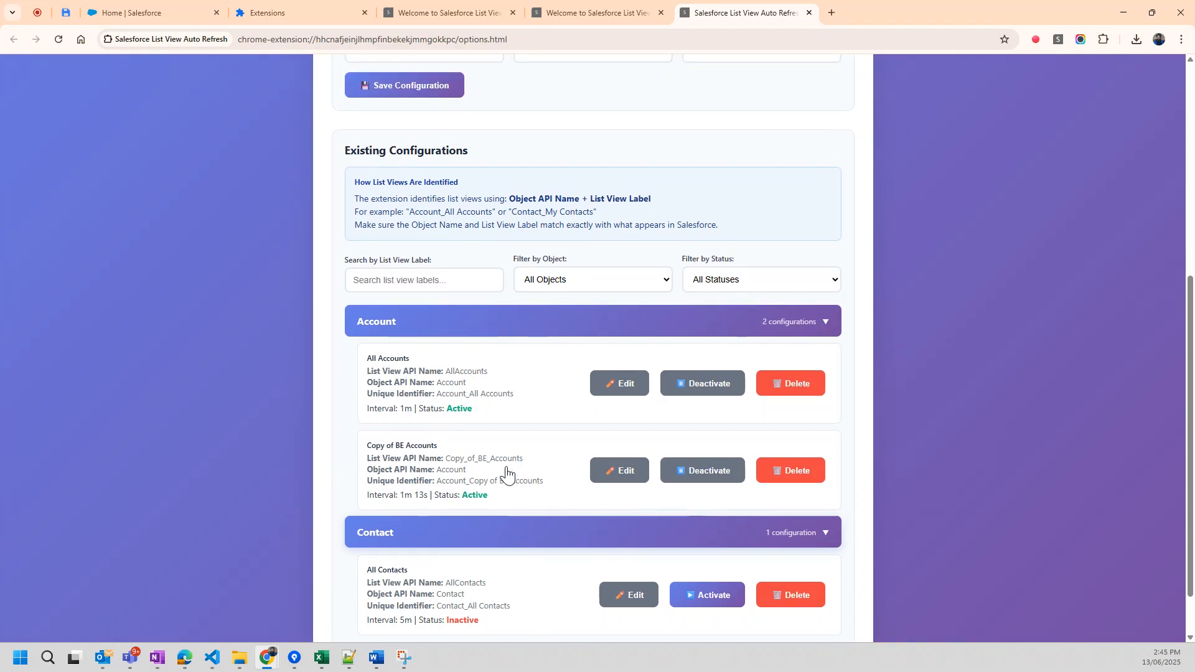
scroll(507, 466, up, 4)
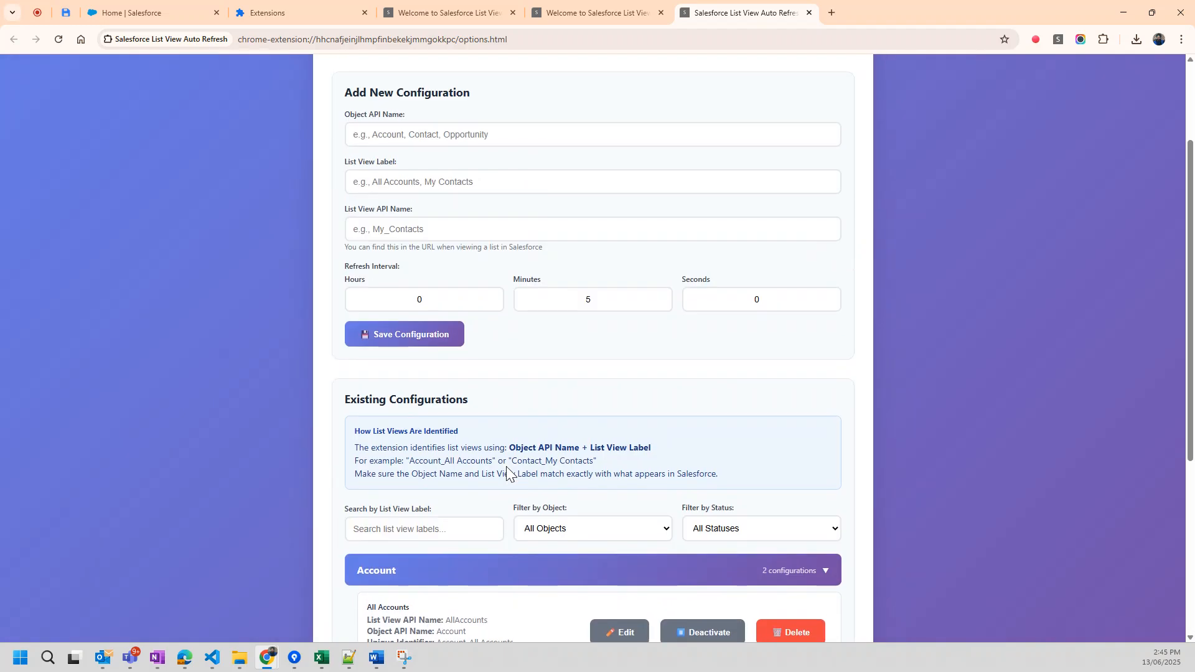
scroll(506, 474, up, 2)
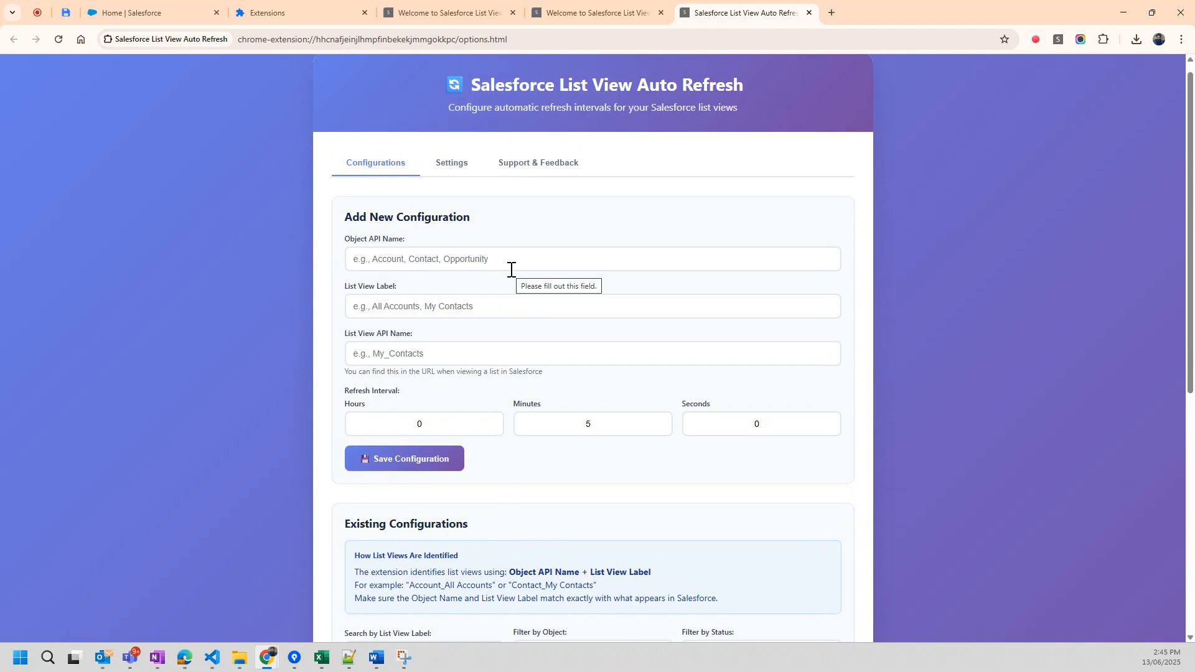
click(522, 169)
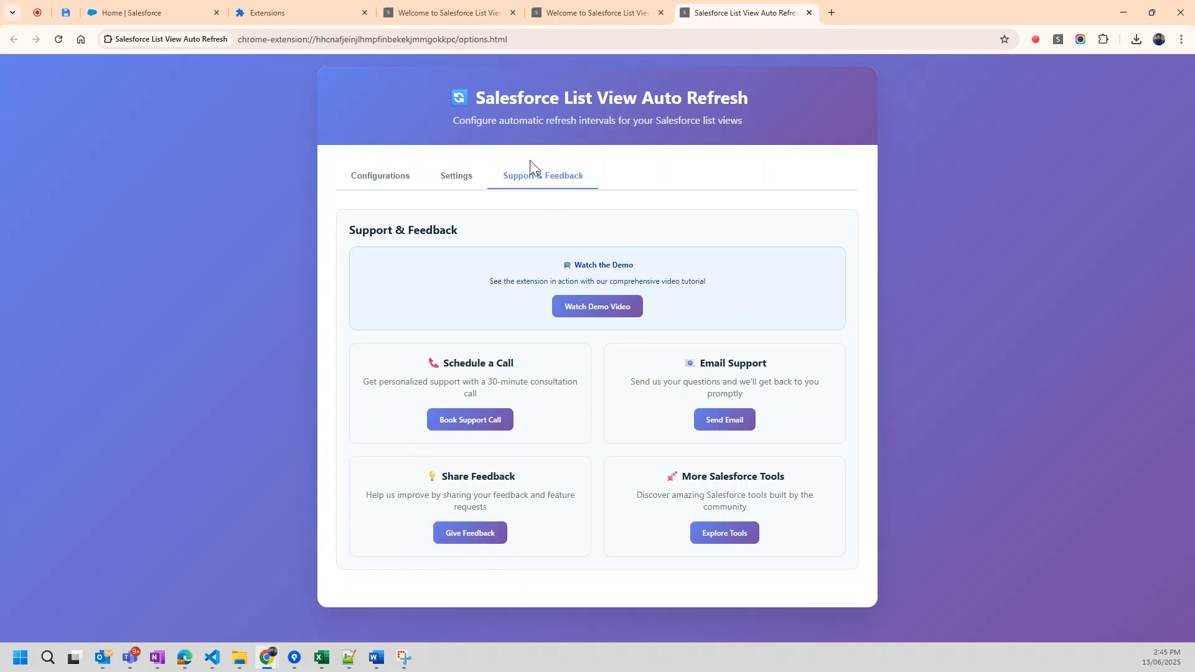
Switch to Salesforce, open the BE Accounts list view in the Service app, and check the object name in its URL.
click(170, 8)
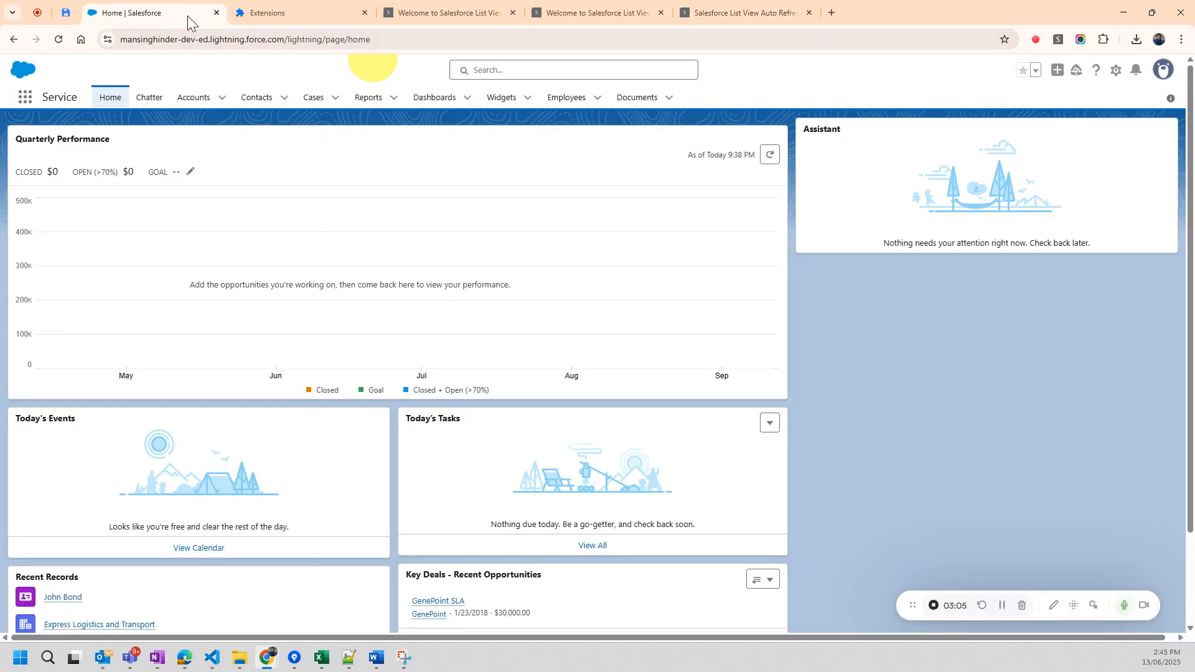
click(25, 98)
click(50, 195)
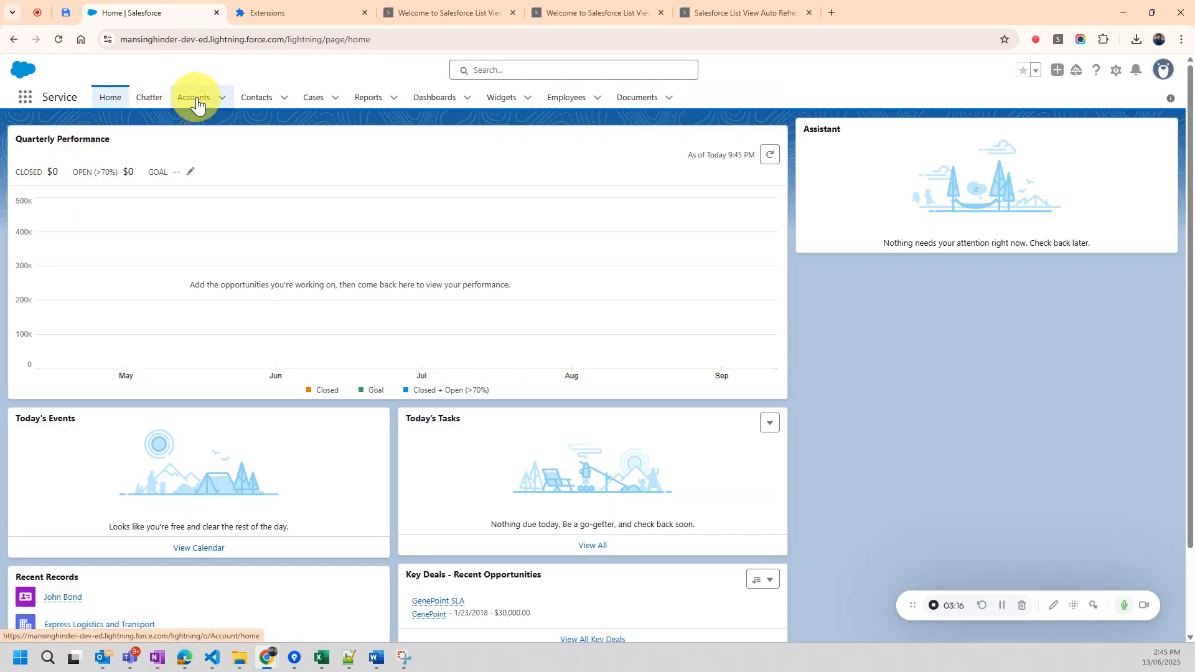
click(197, 103)
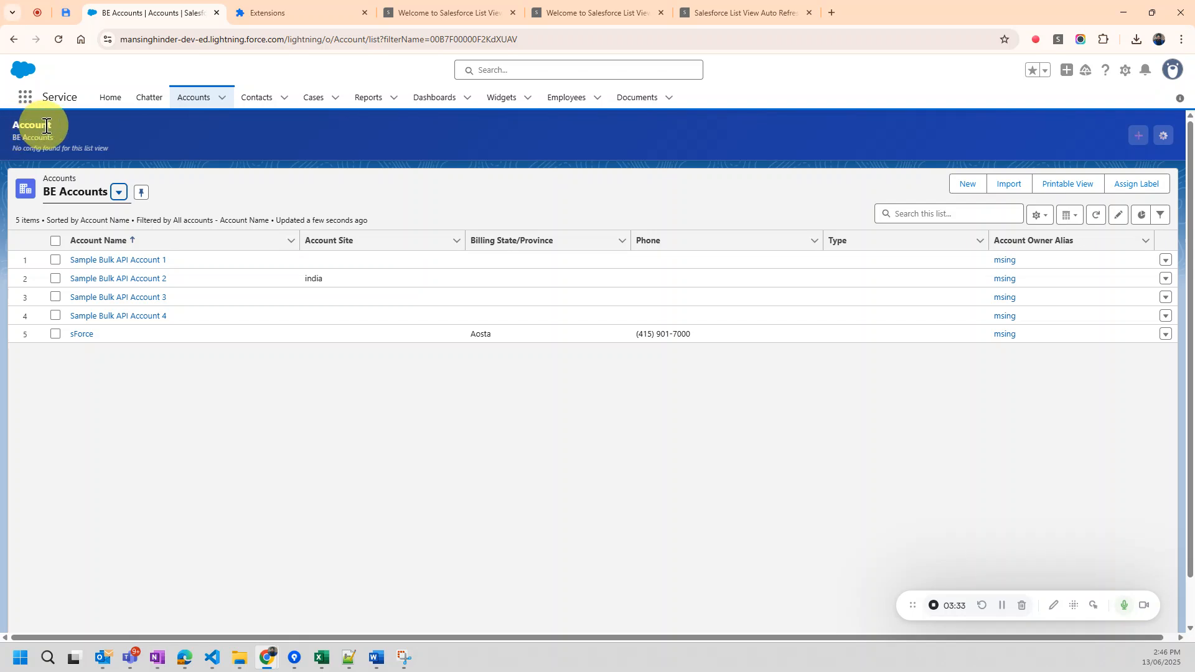
double_click(345, 44)
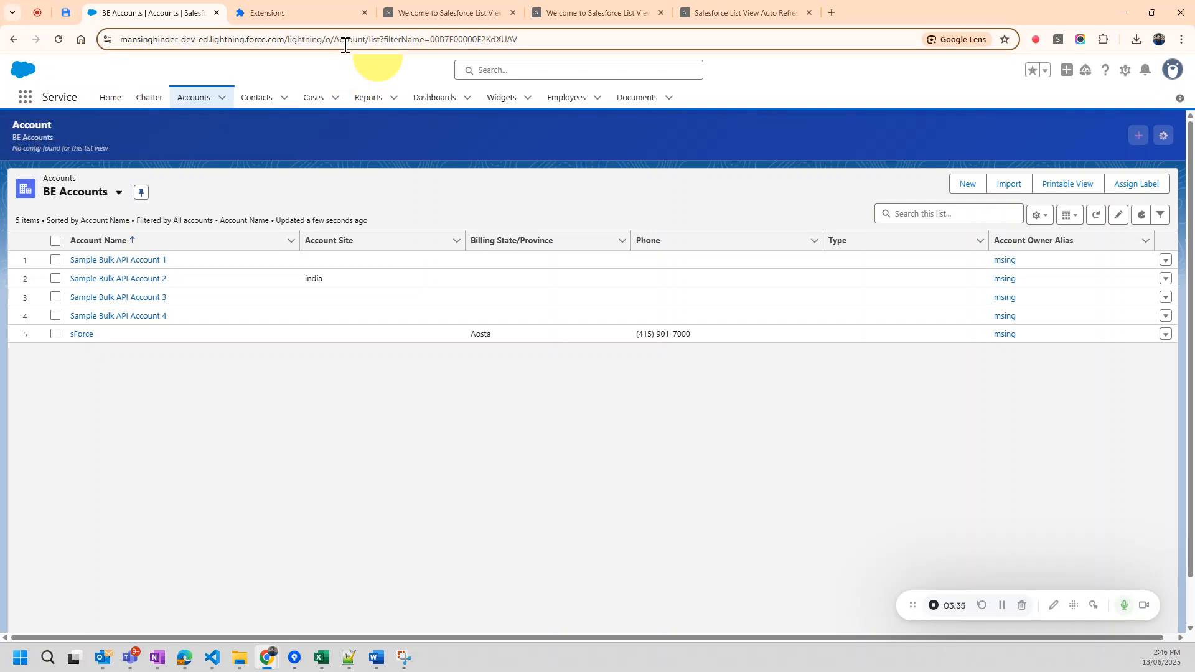
Open the extension's options from the BE Accounts banner and review the new configuration fields and the existing configurations.
click(17, 143)
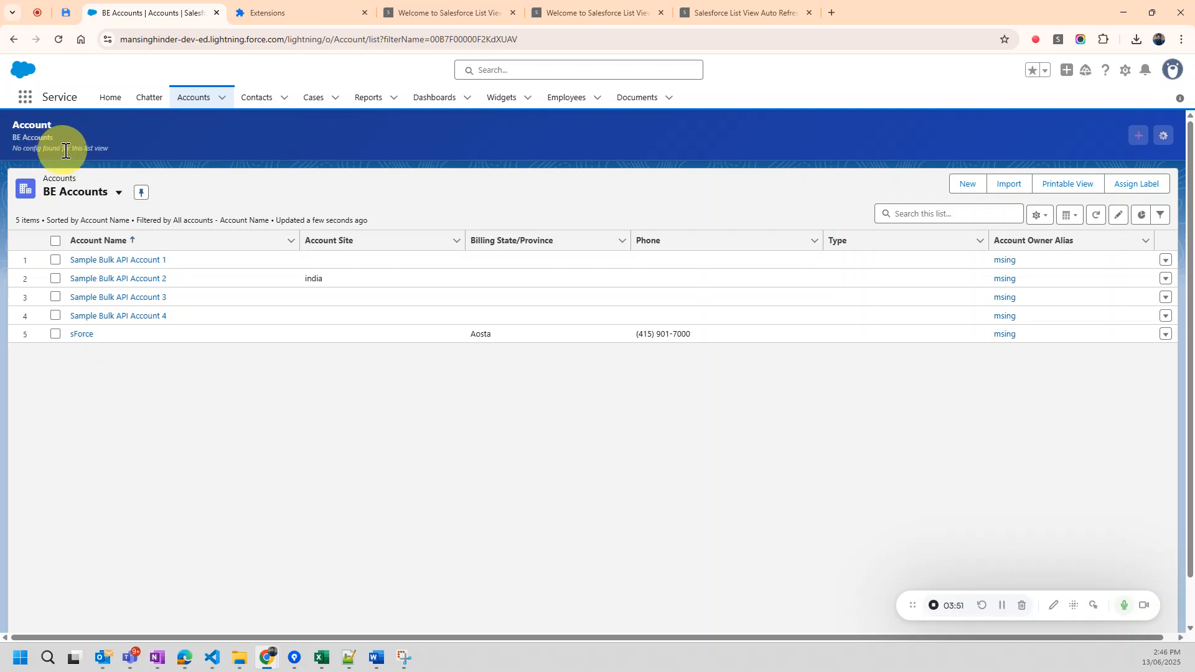
click(1166, 137)
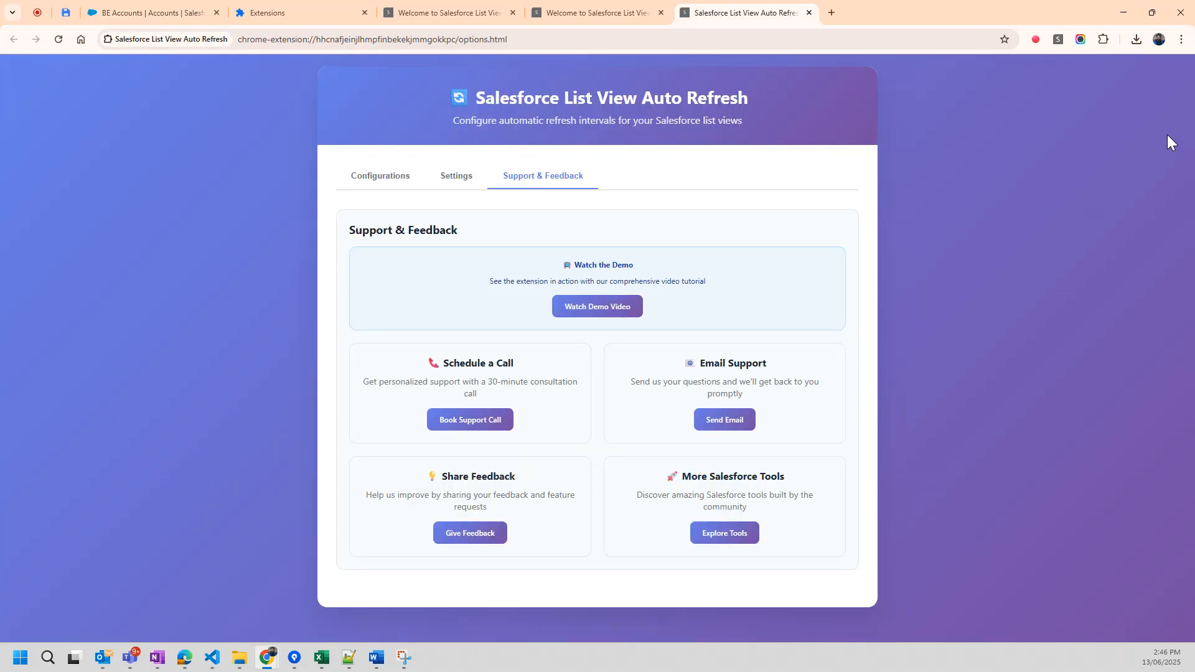
click(401, 177)
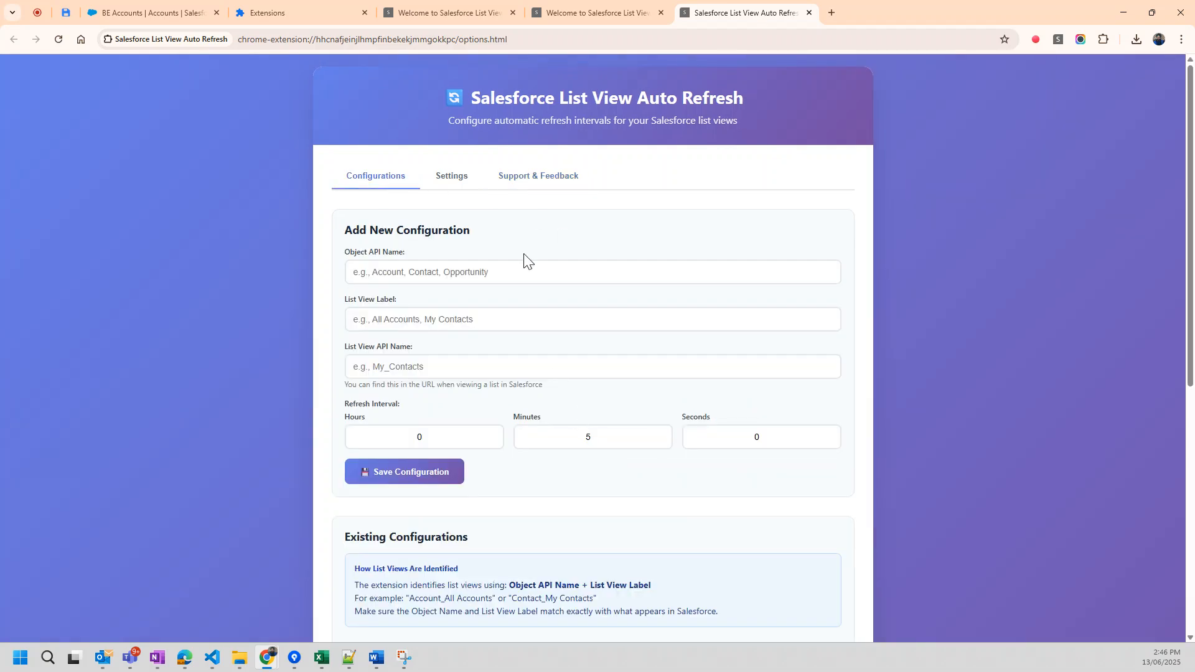
click(441, 272)
click(437, 319)
click(428, 366)
scroll(428, 366, down, 7)
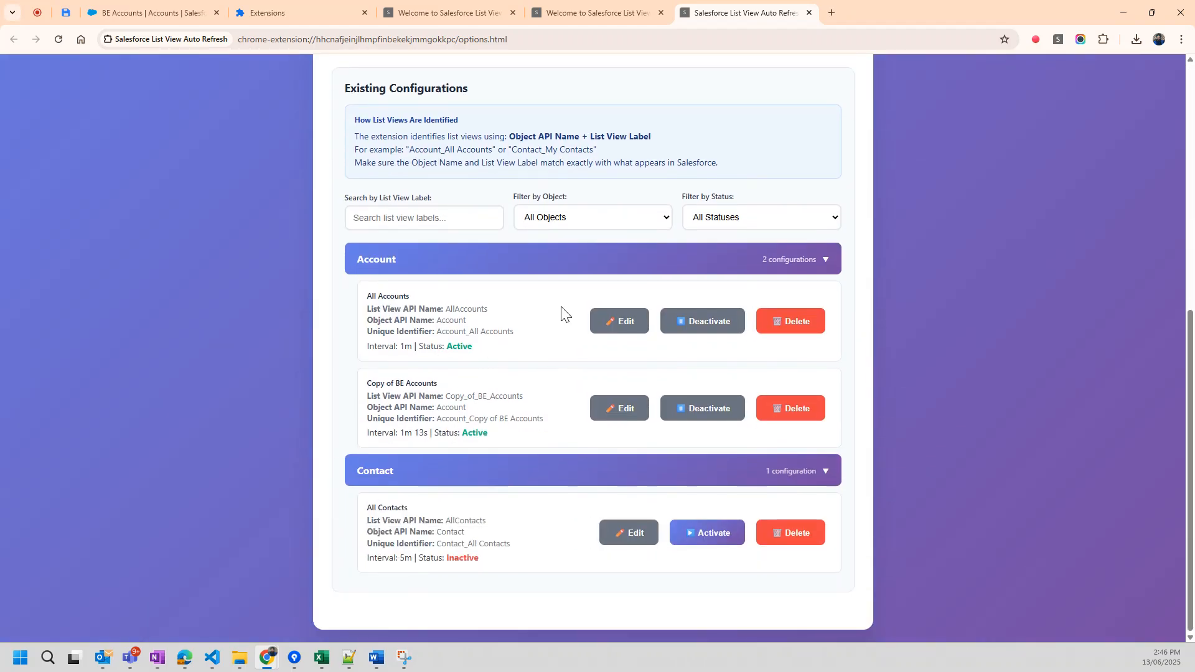
scroll(604, 373, up, 7)
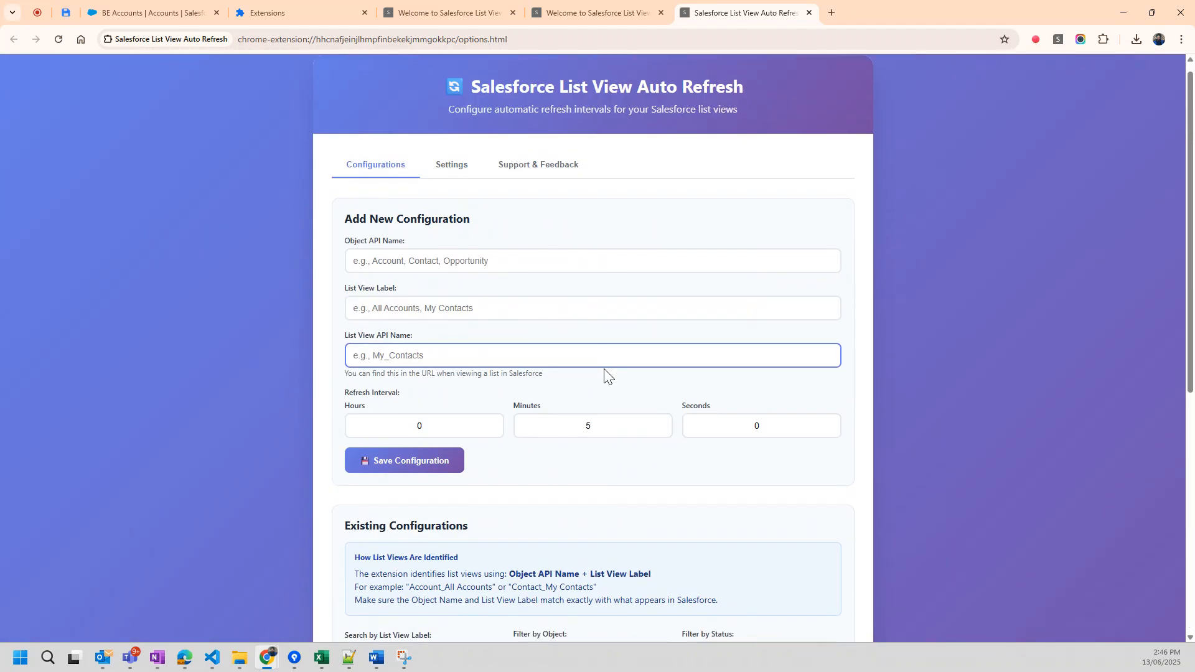
Back in Salesforce, add an auto-refresh configuration for the BE Accounts list view with an interval of 10 seconds.
click(193, 10)
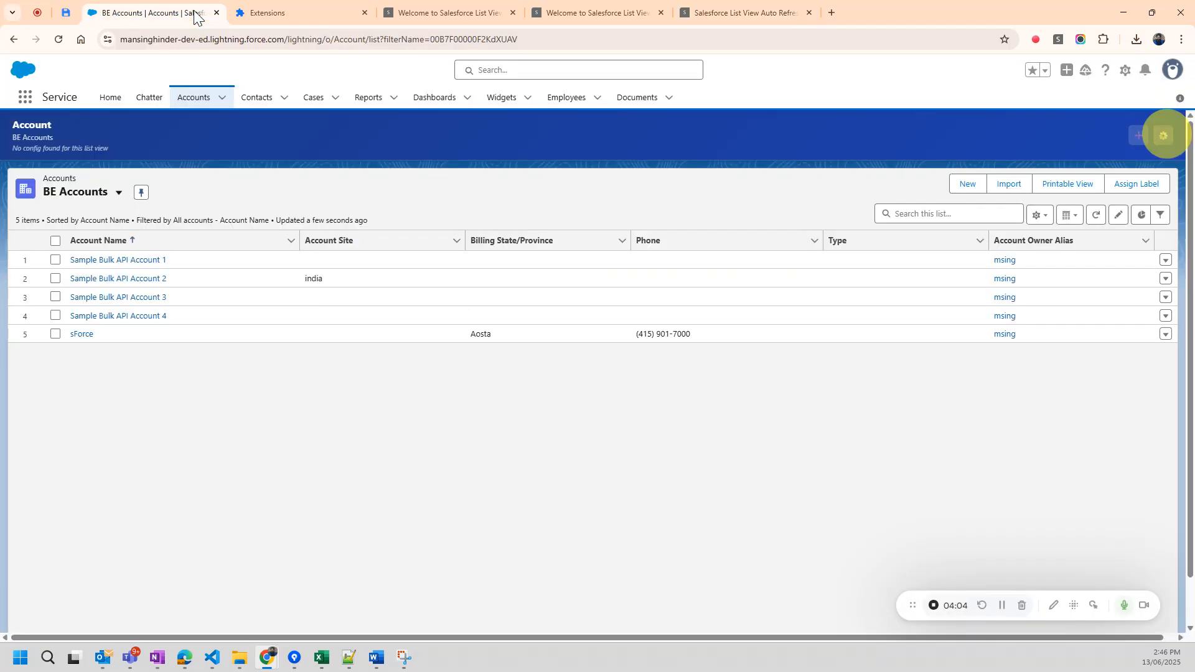
click(1138, 138)
click(625, 352)
click(625, 359)
click(626, 359)
click(625, 358)
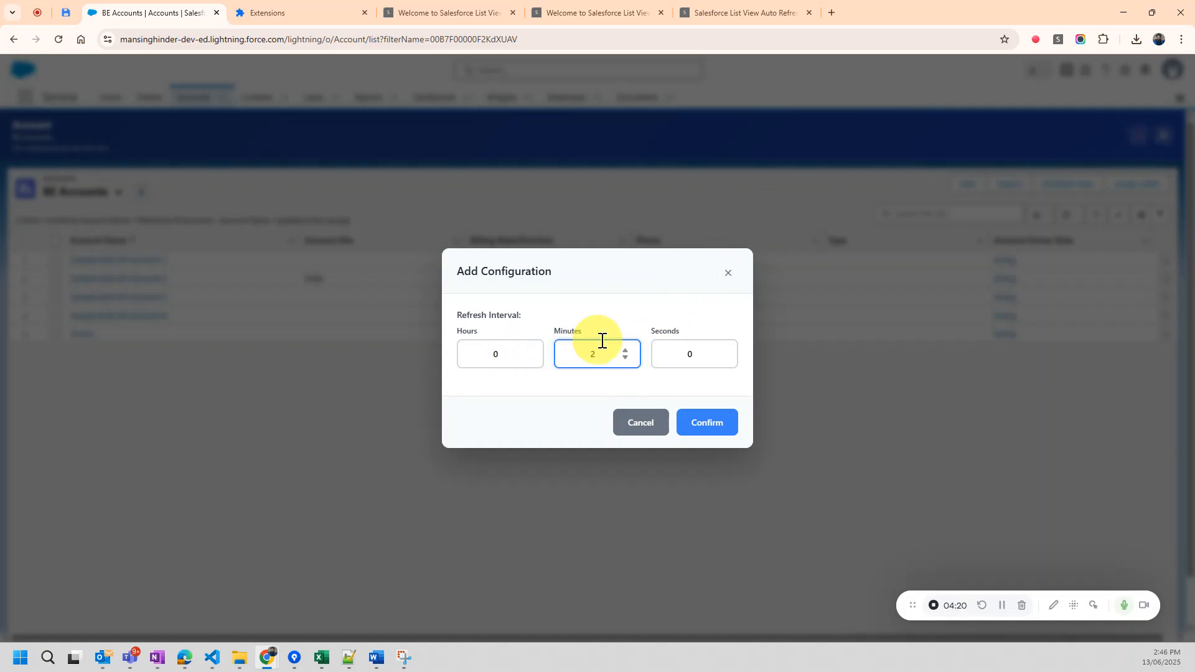
click(625, 359)
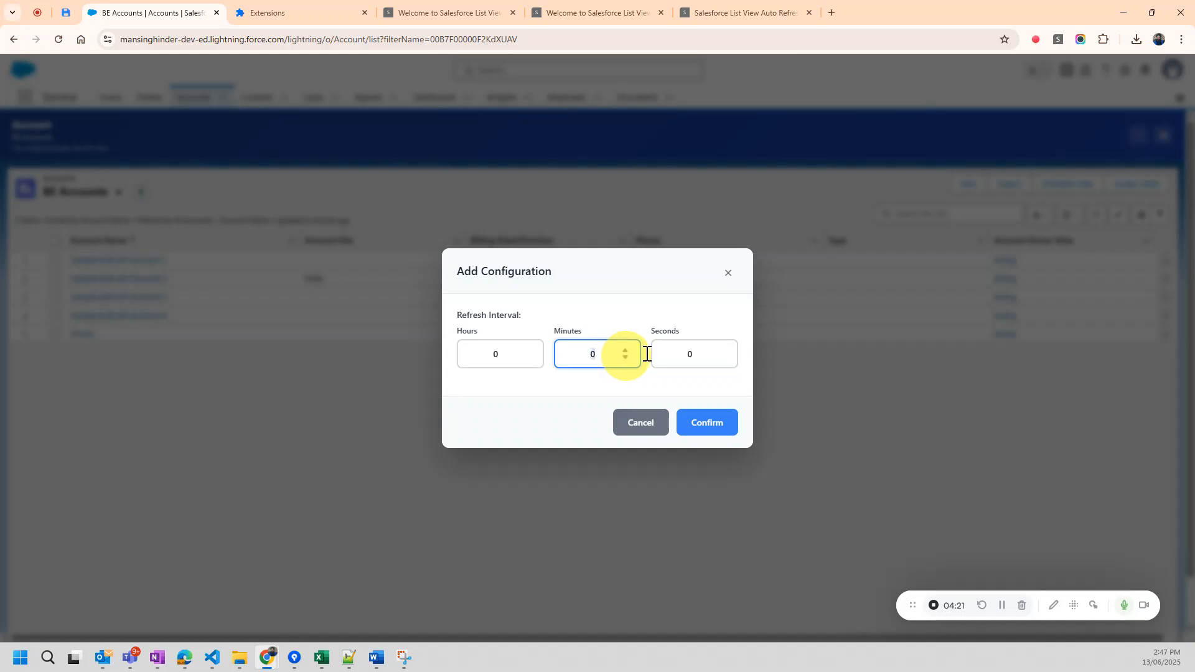
click(722, 351)
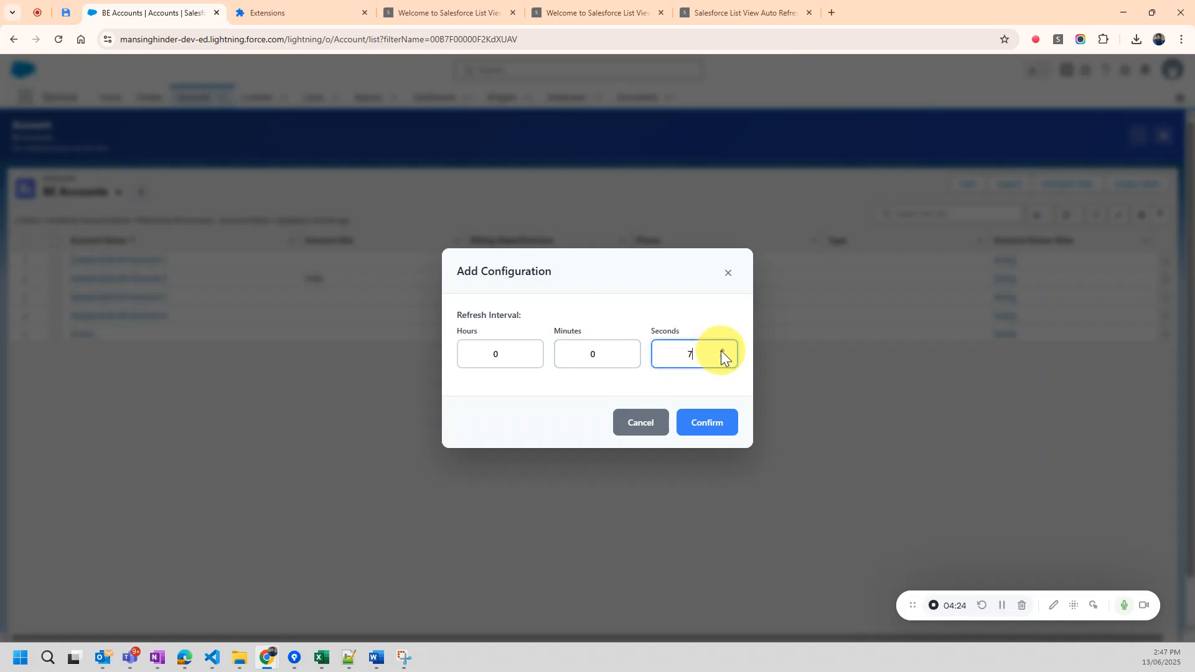
click(721, 351)
click(704, 425)
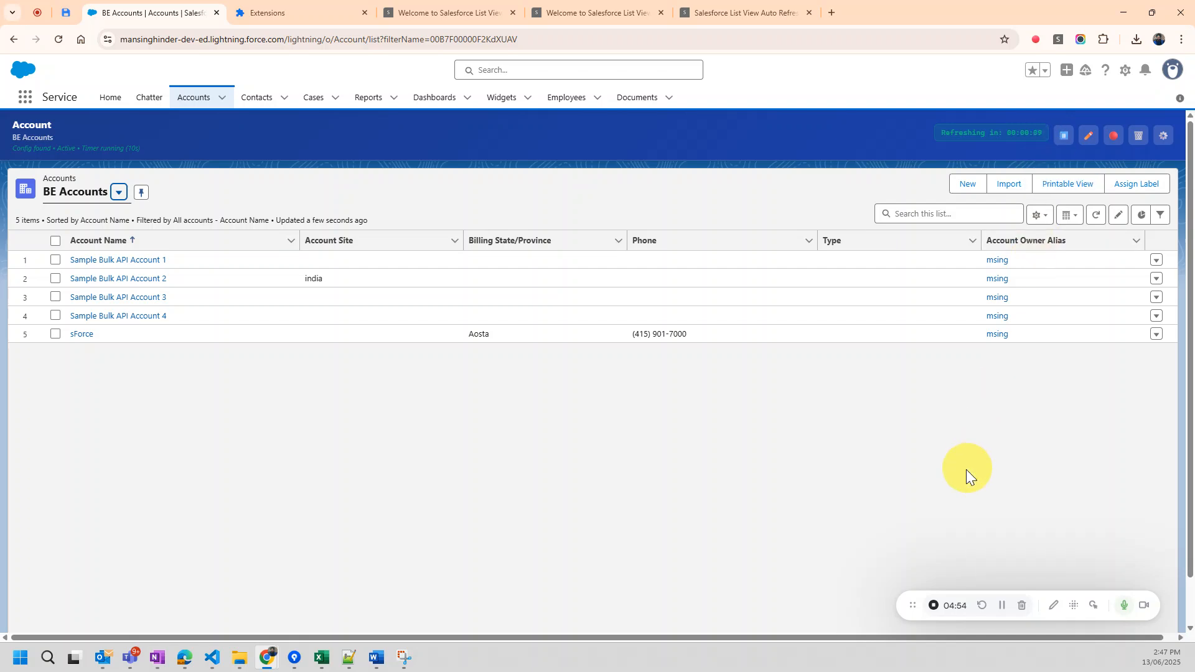
Pause the BE Accounts refresh timer and set its refresh interval to 15 seconds.
click(1066, 145)
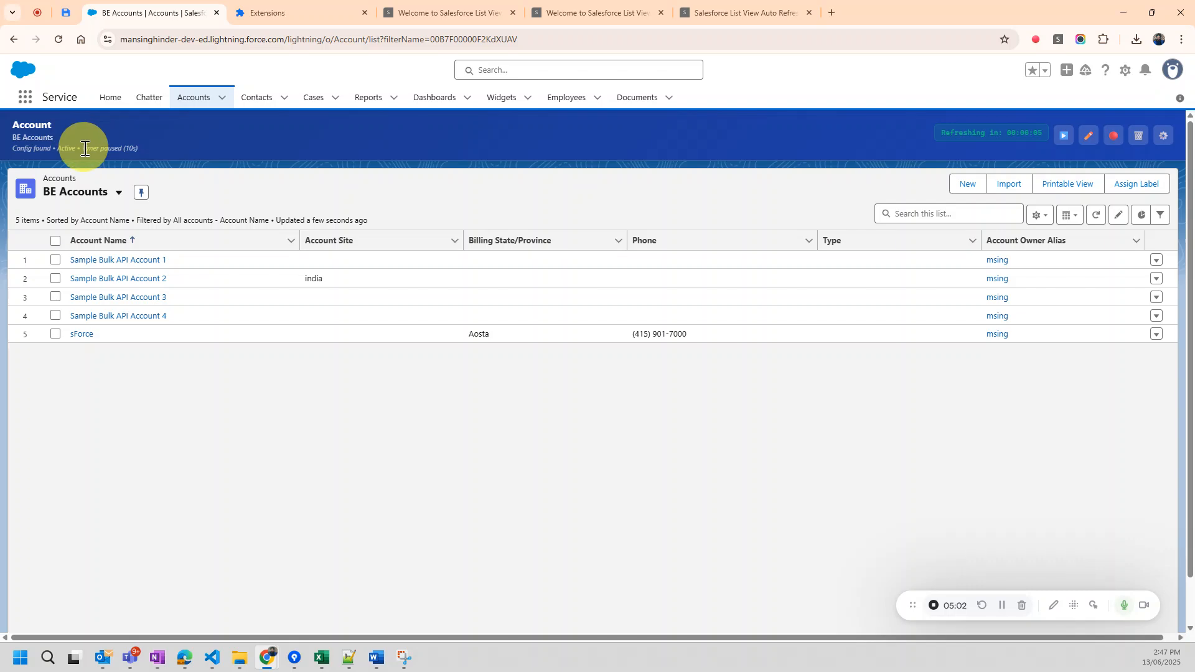
drag(85, 147, 118, 149)
click(1088, 137)
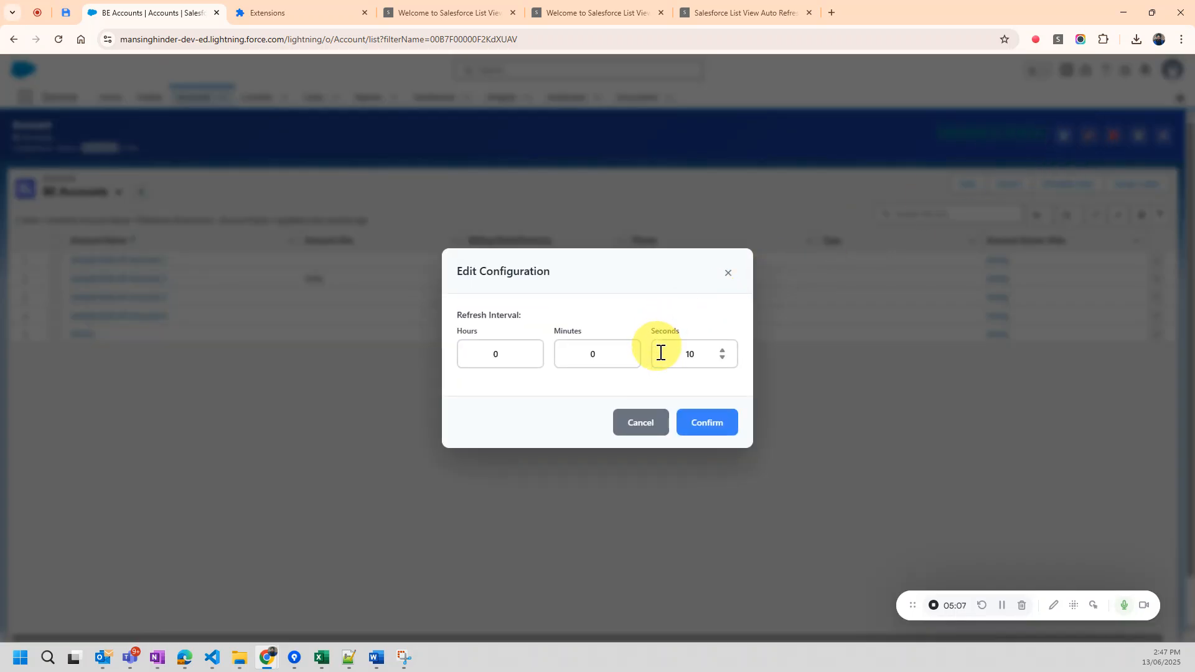
click(722, 349)
click(722, 350)
click(723, 350)
click(722, 349)
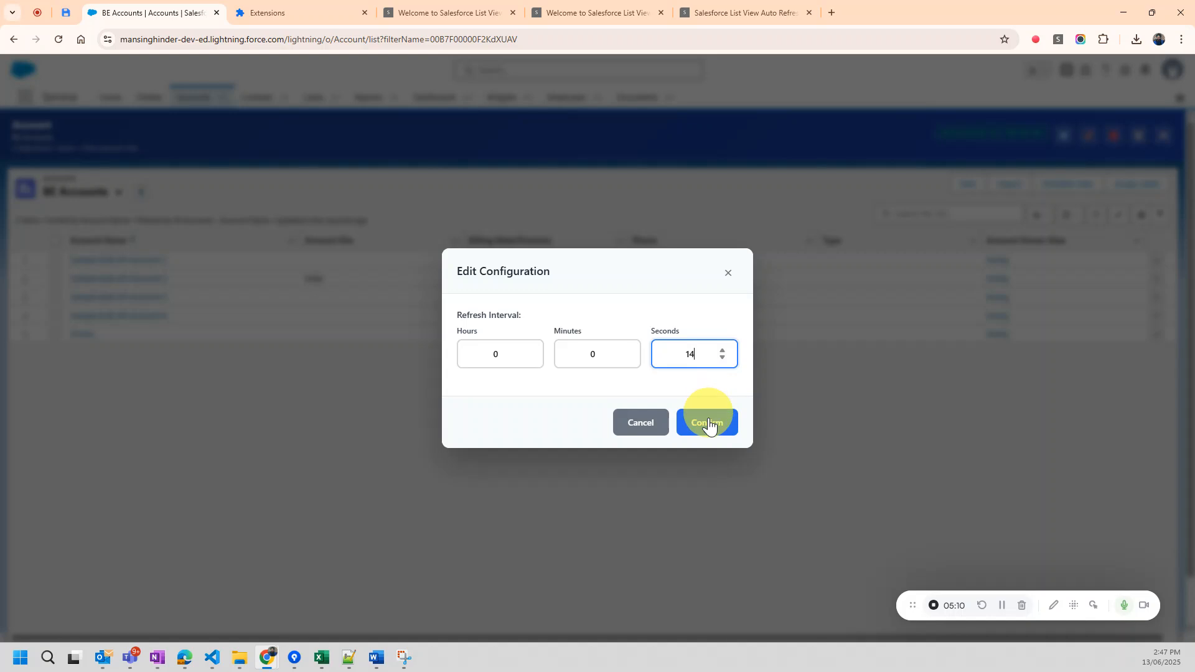
click(722, 350)
click(717, 421)
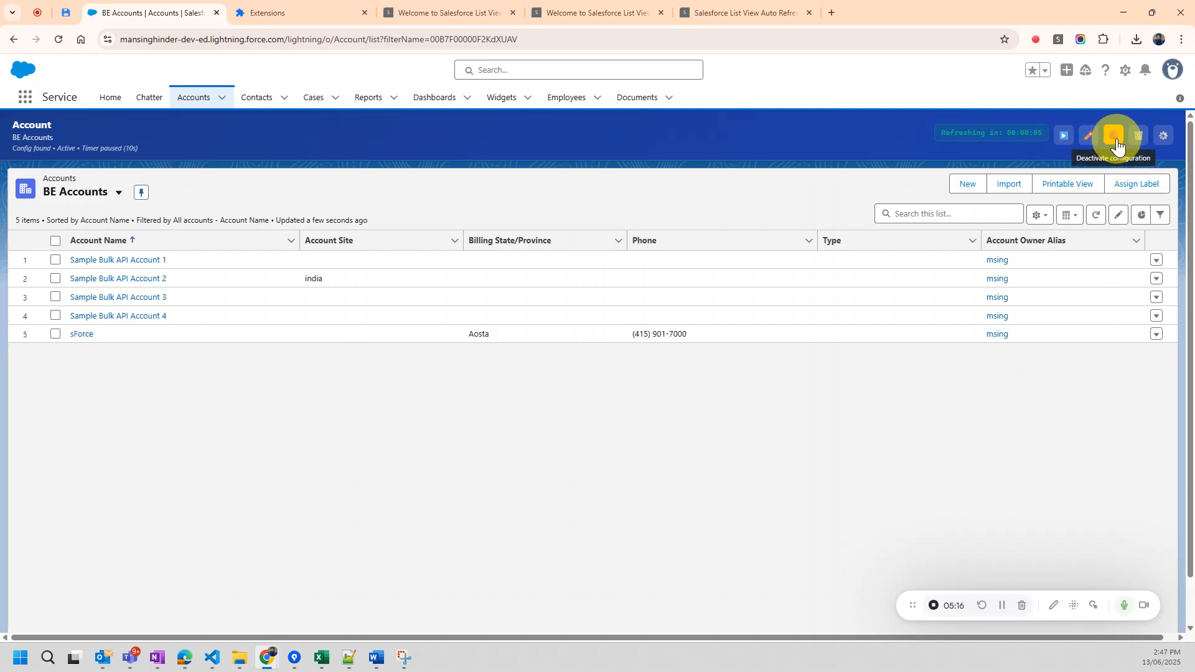
Deactivate and reactivate the BE Accounts configuration, and check its status in the banner.
click(1112, 141)
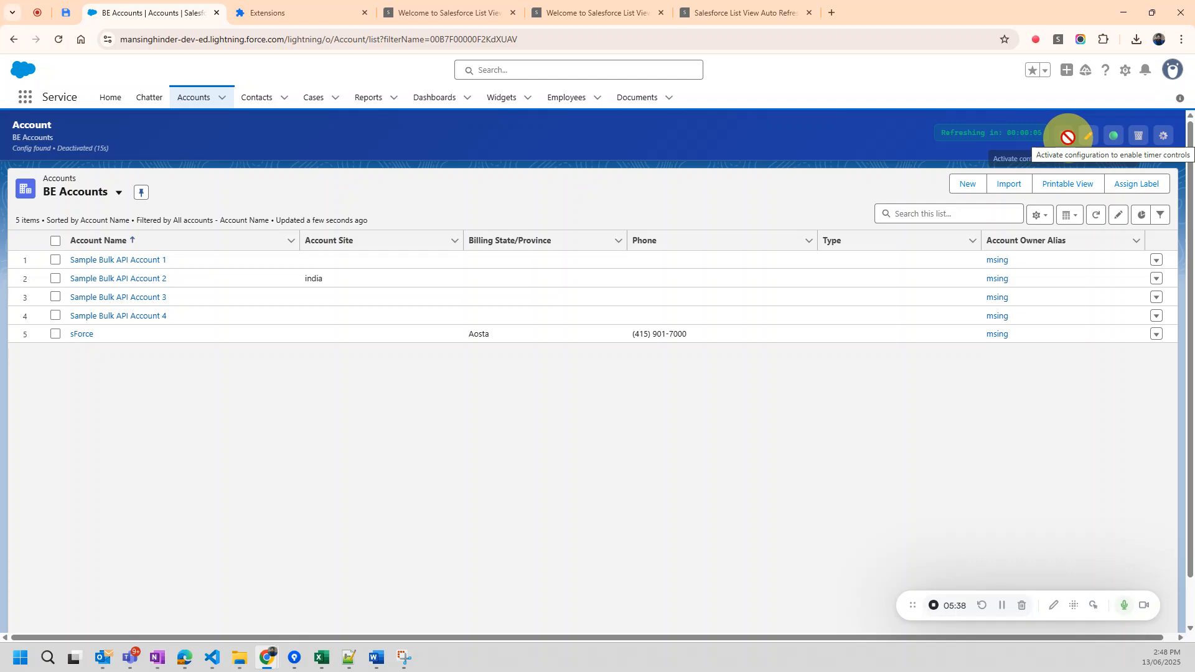
click(1118, 142)
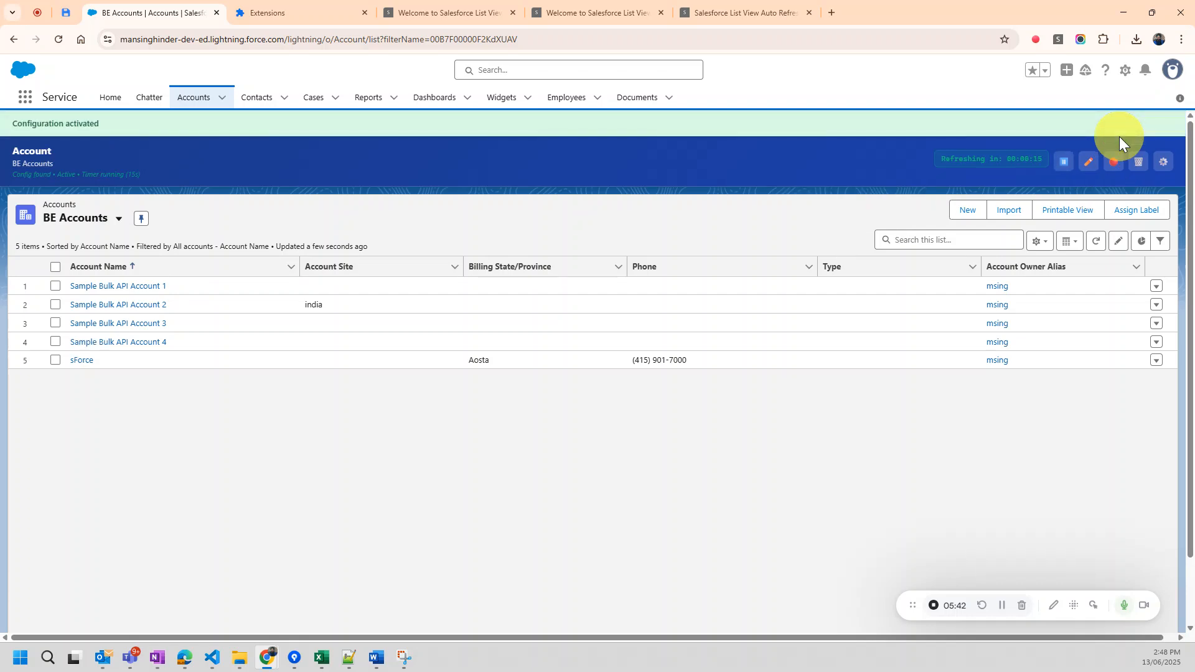
drag(70, 178, 75, 177)
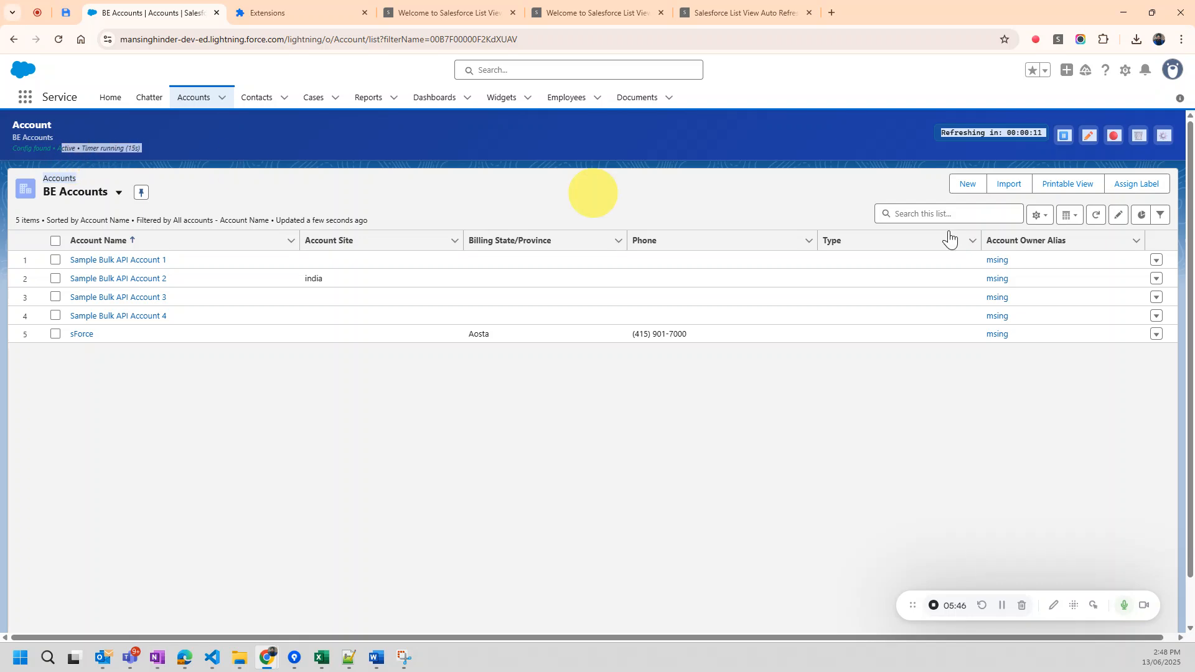
Pause and resume the BE Accounts refresh timer twice.
click(1062, 143)
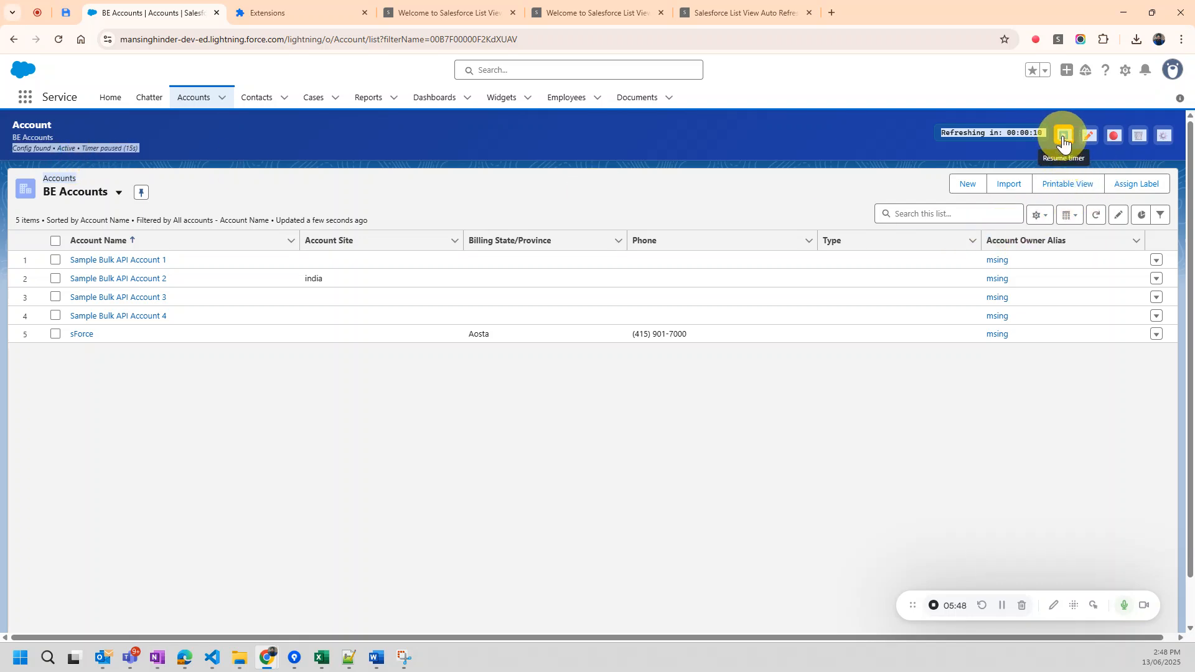
click(1063, 142)
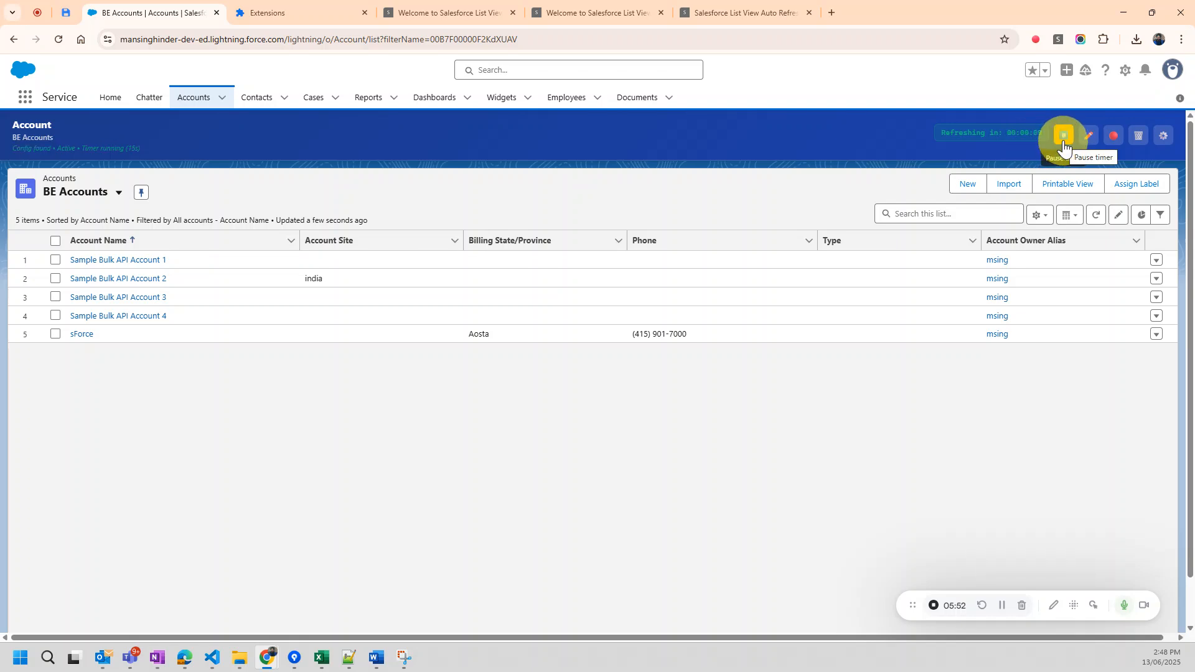
click(1064, 144)
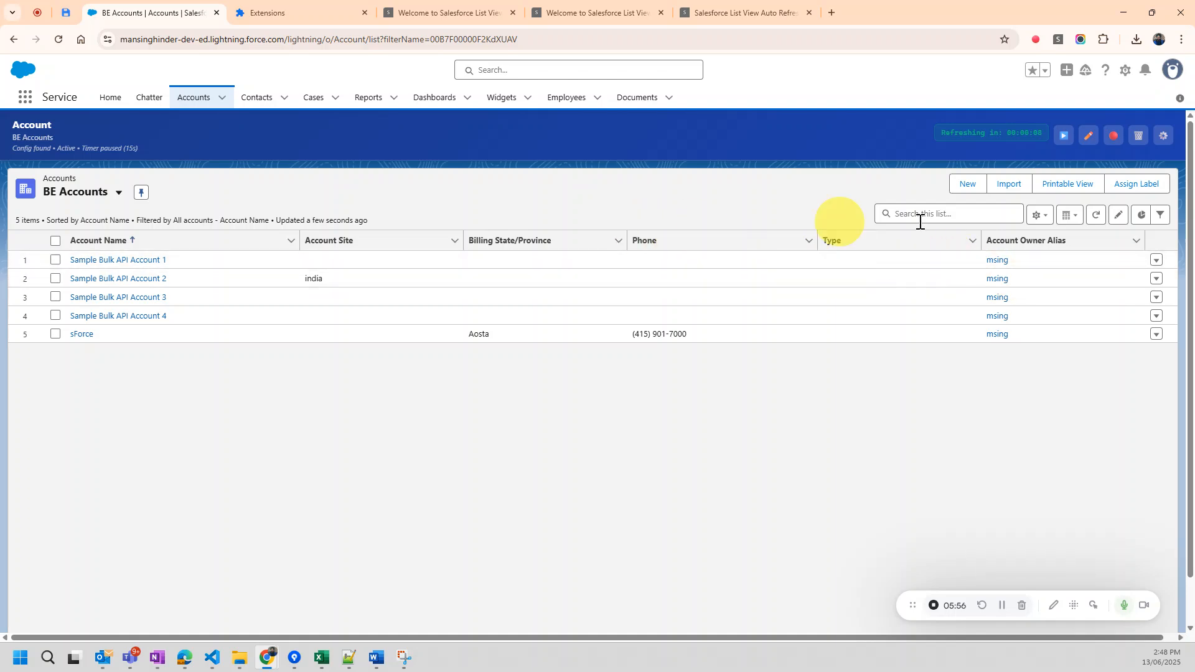
click(1063, 137)
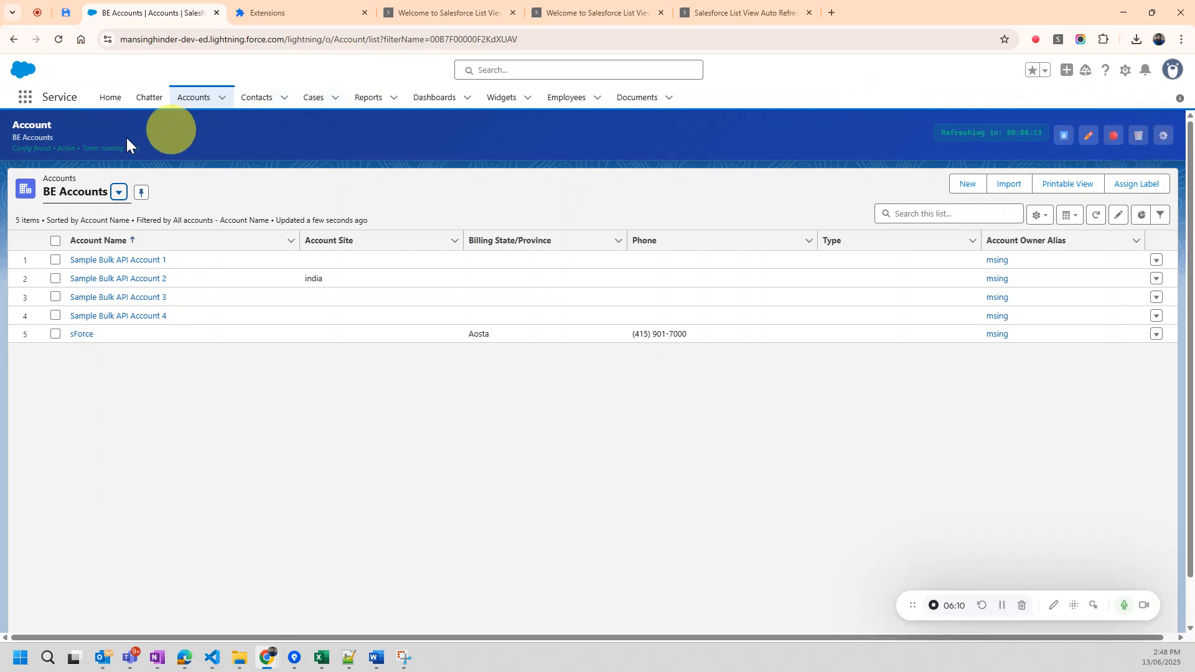
Open the Copy of BE Accounts list view and check the list view name, configuration status and interval in its banner.
click(119, 195)
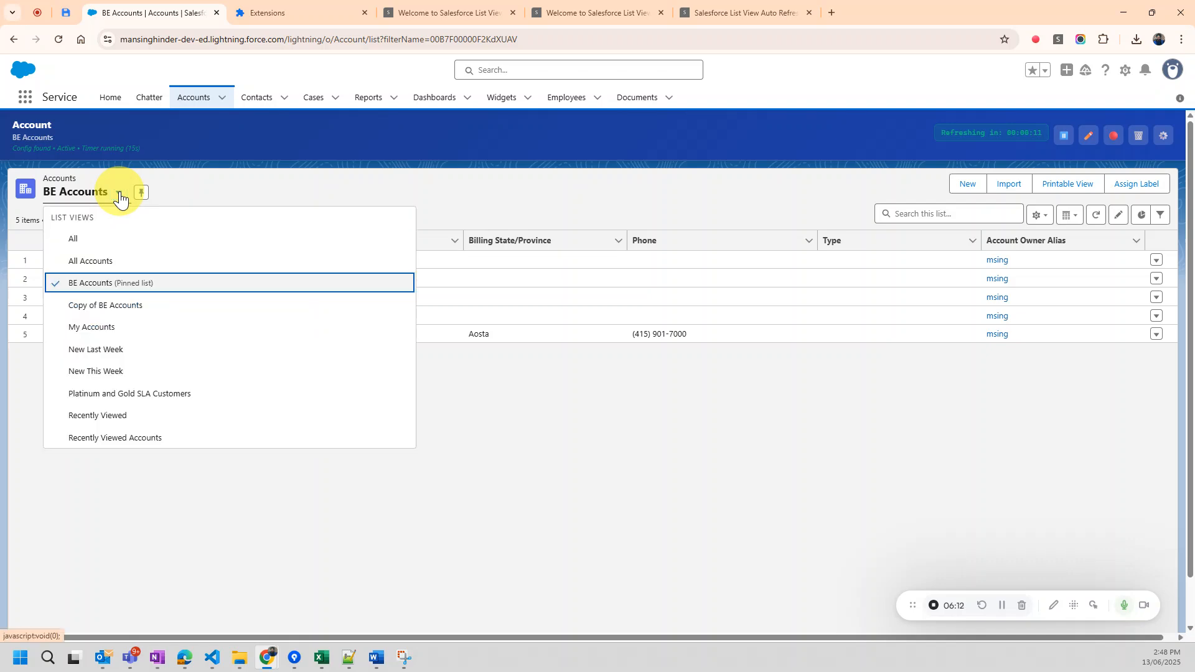
click(160, 316)
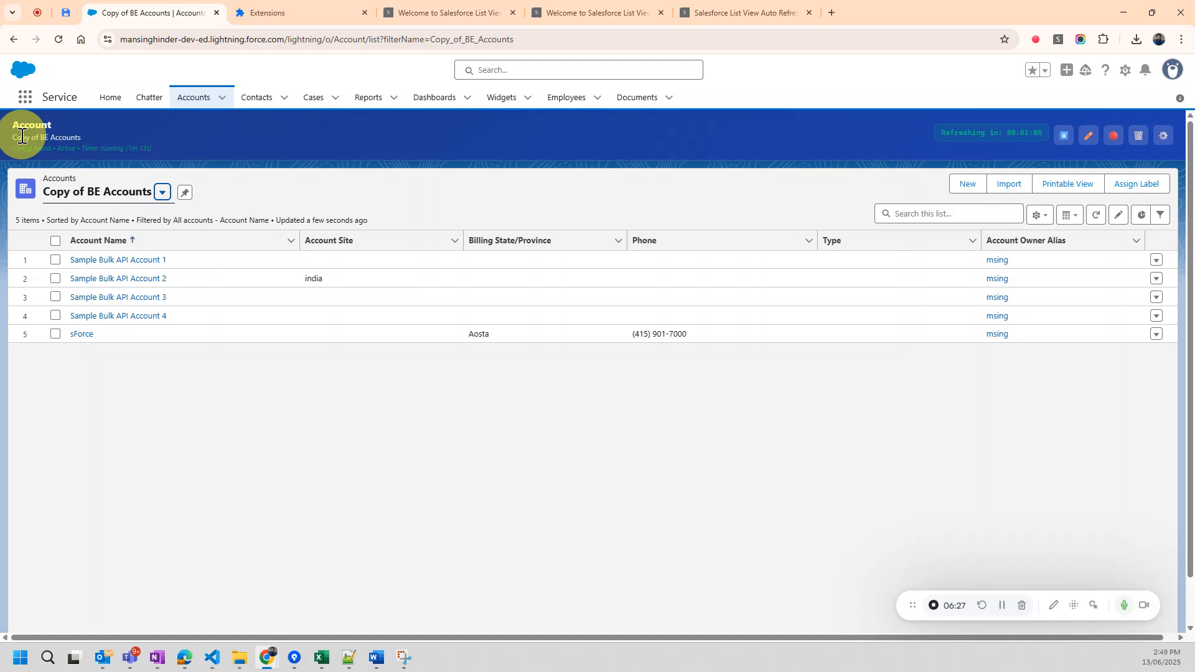
drag(81, 138, 13, 140)
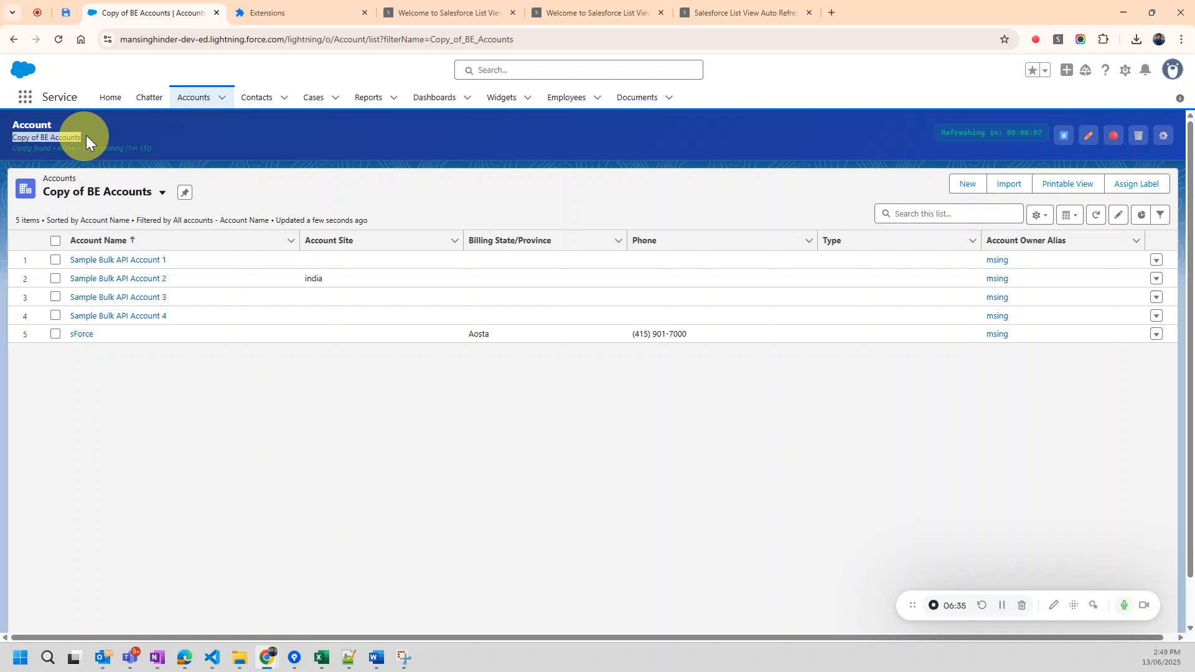
click(104, 129)
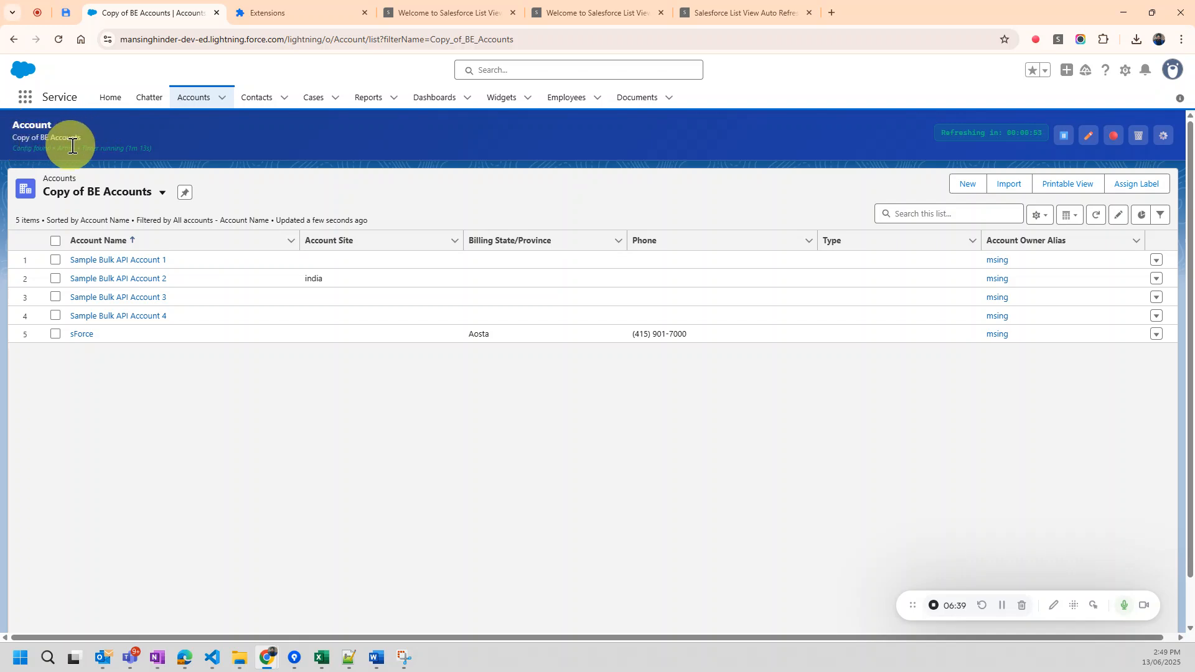
click(114, 197)
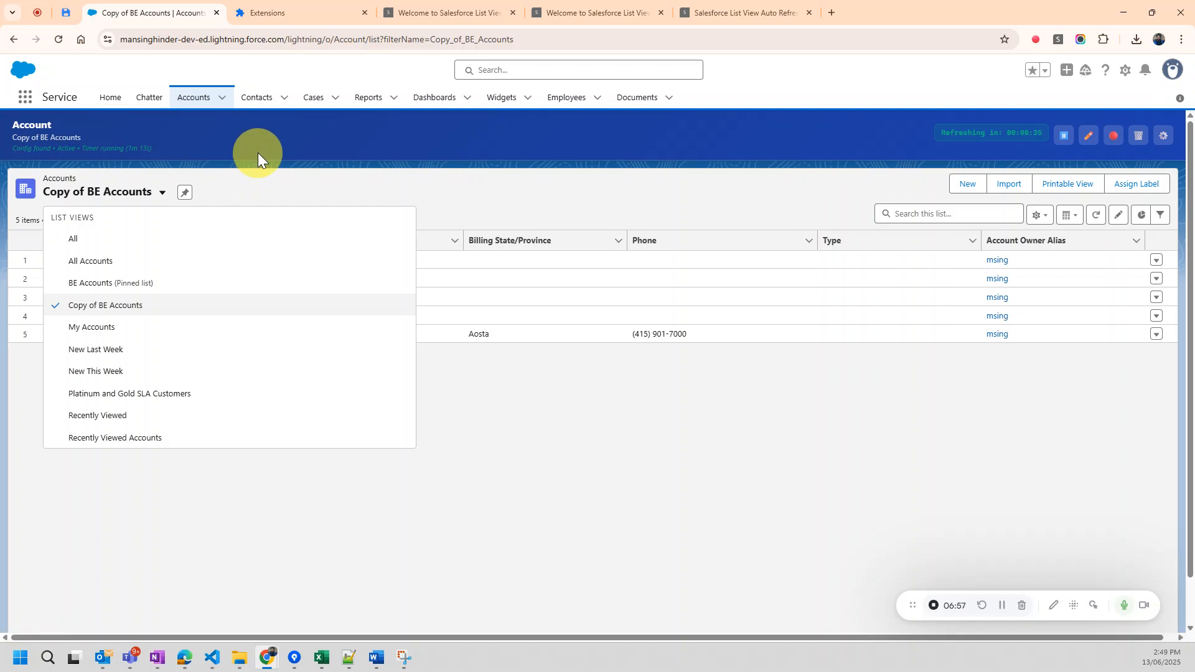
key(Escape)
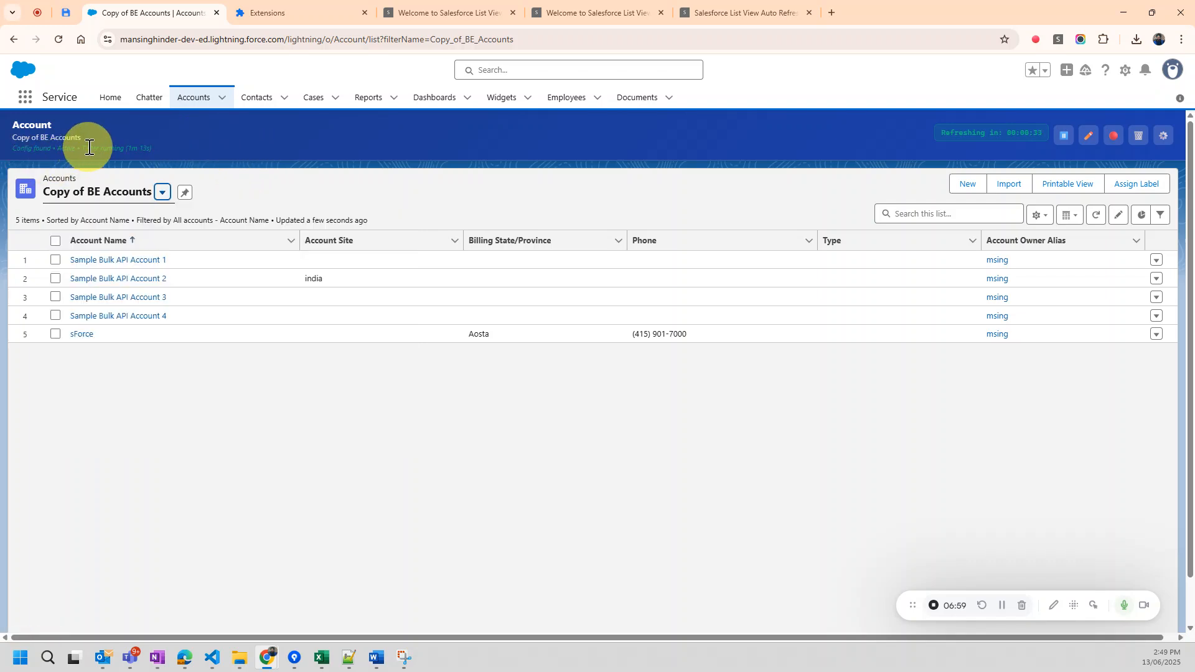
drag(127, 150, 150, 151)
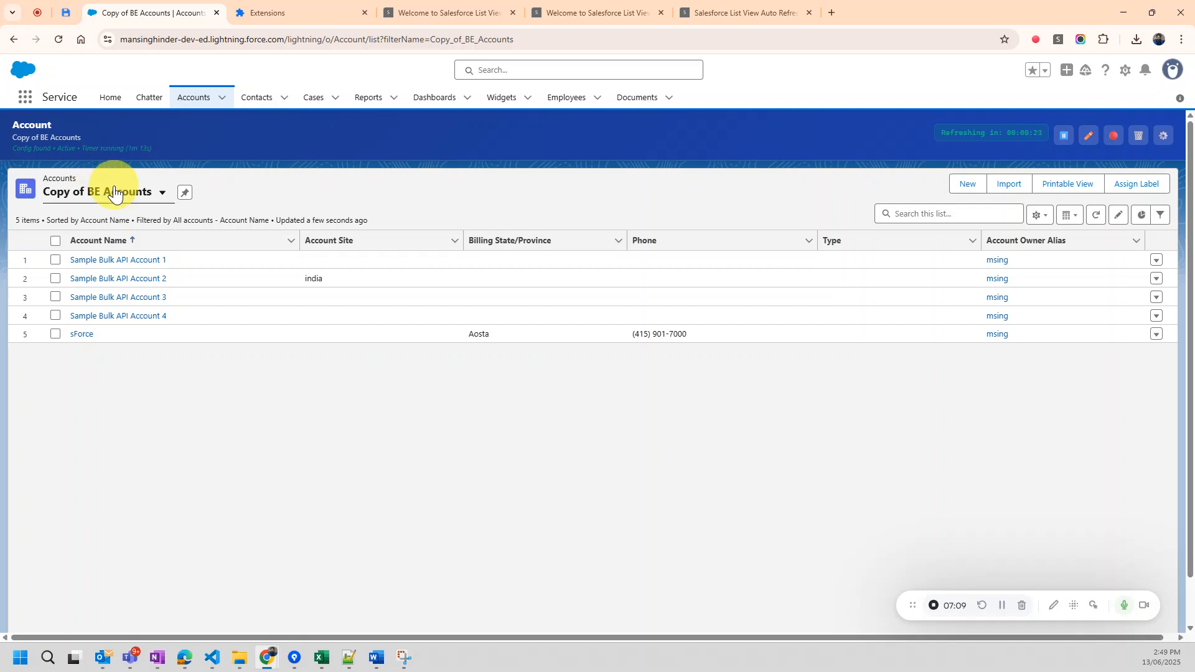
Open the Contacts list and compare the banner's object and list view names with the object name in the URL.
click(263, 99)
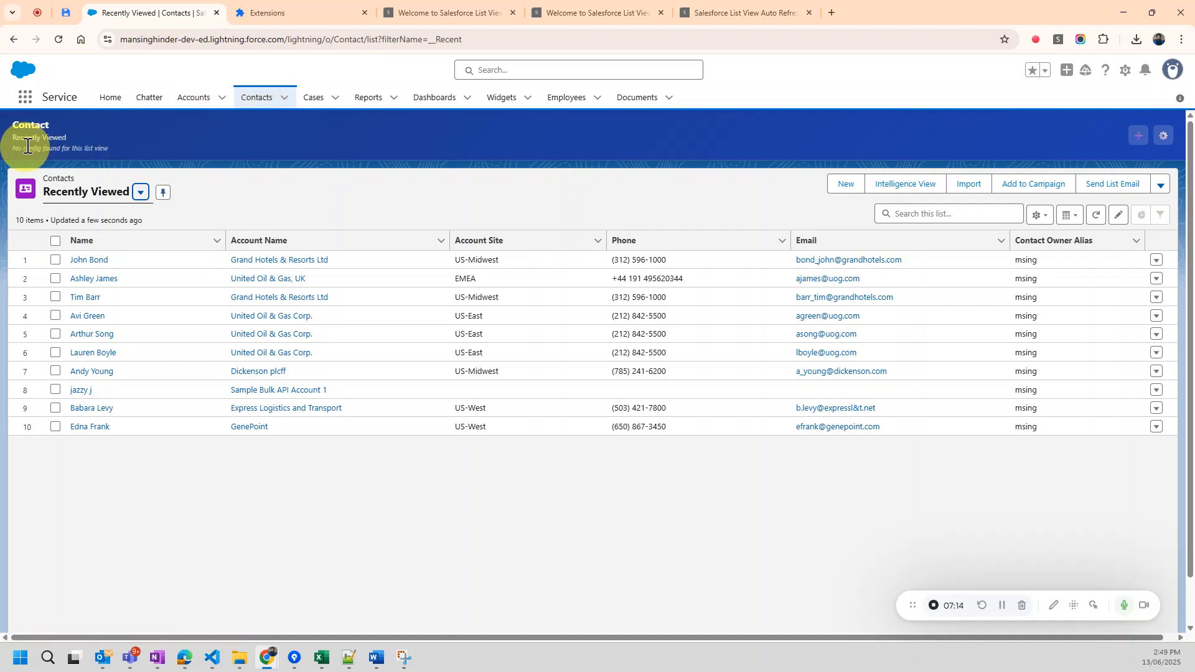
drag(57, 123, 14, 122)
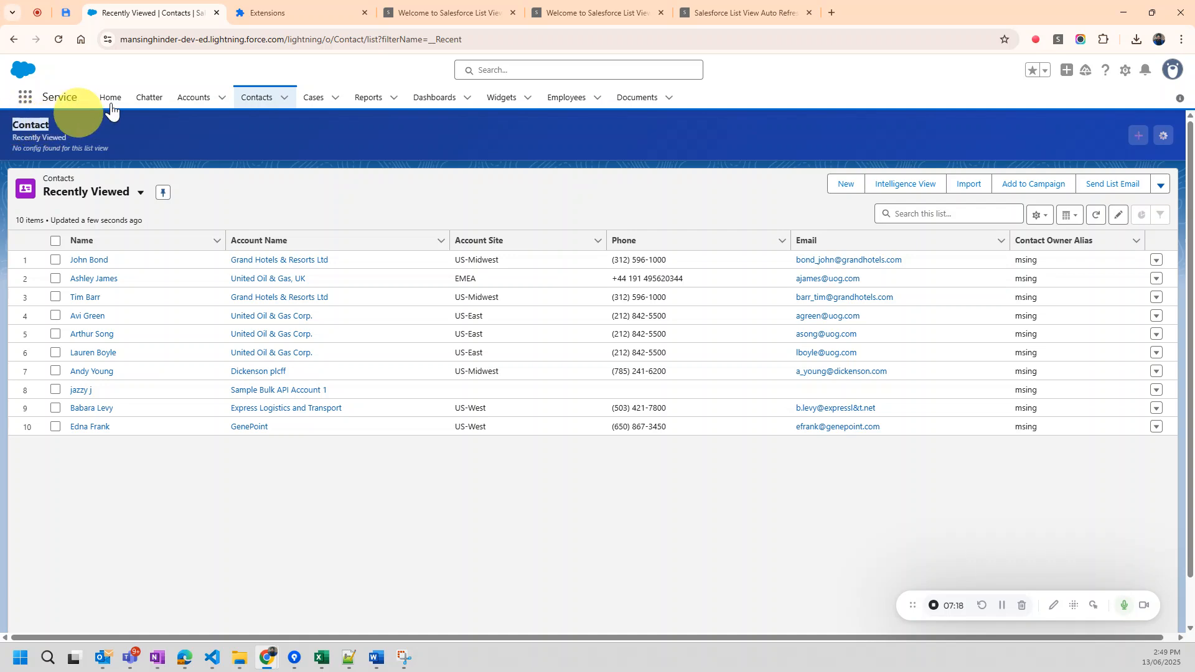
double_click(349, 40)
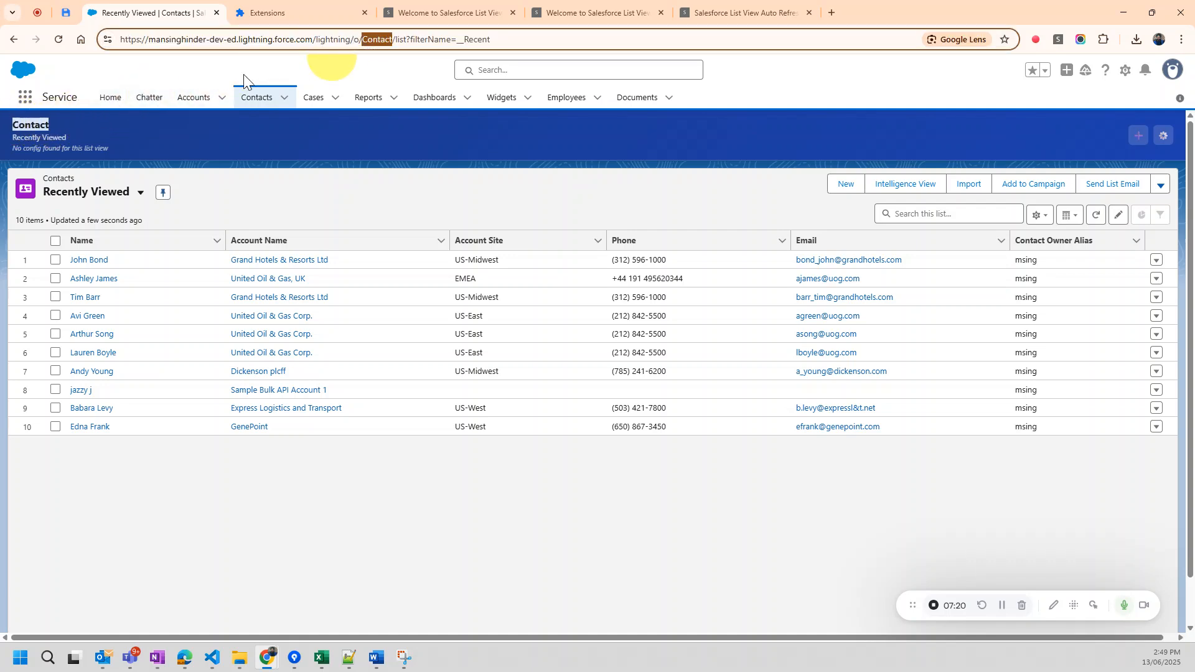
drag(28, 137, 71, 135)
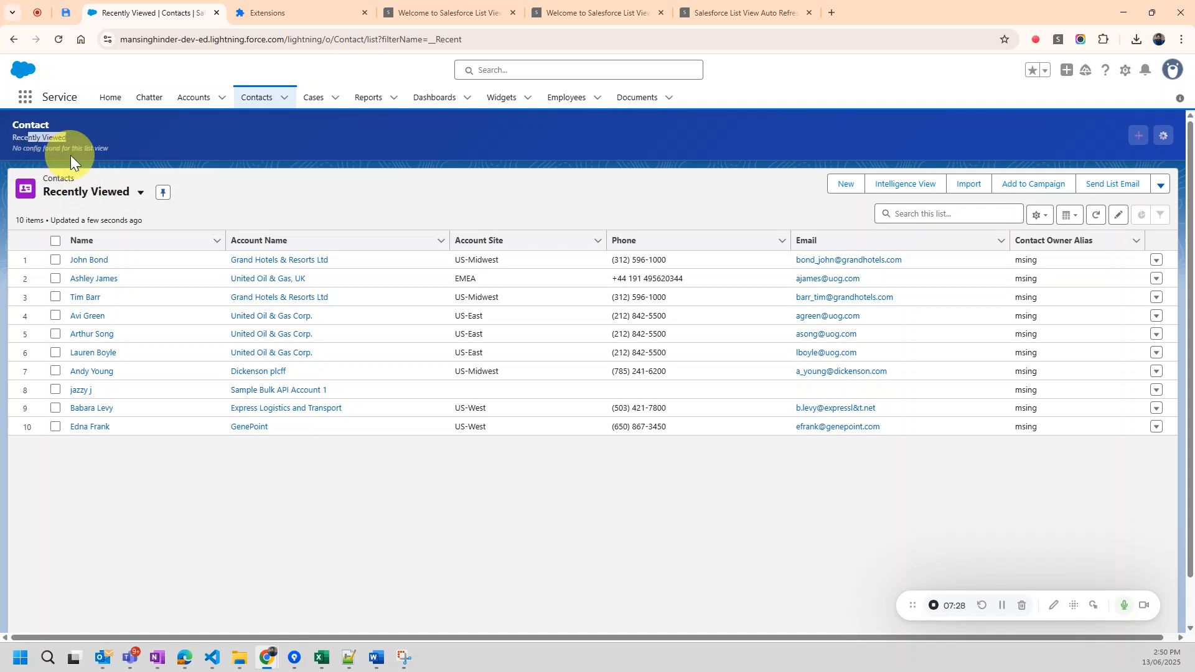
Open the All Contacts list view and check its configuration status in the banner.
click(121, 197)
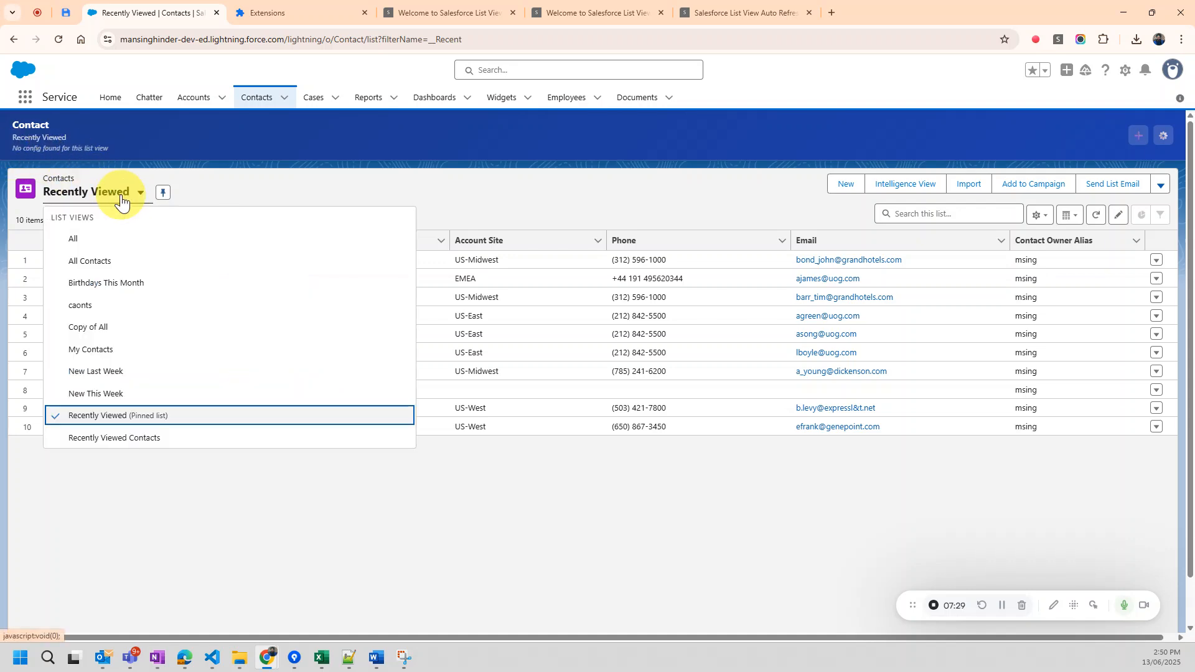
click(121, 260)
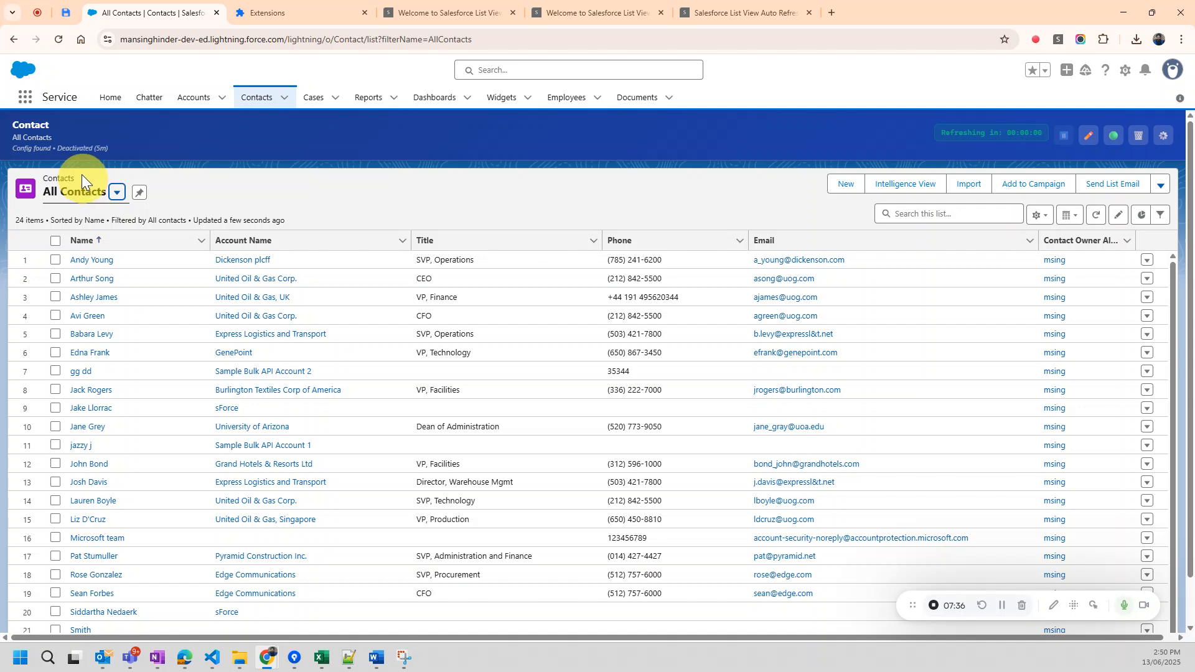
drag(14, 147, 84, 152)
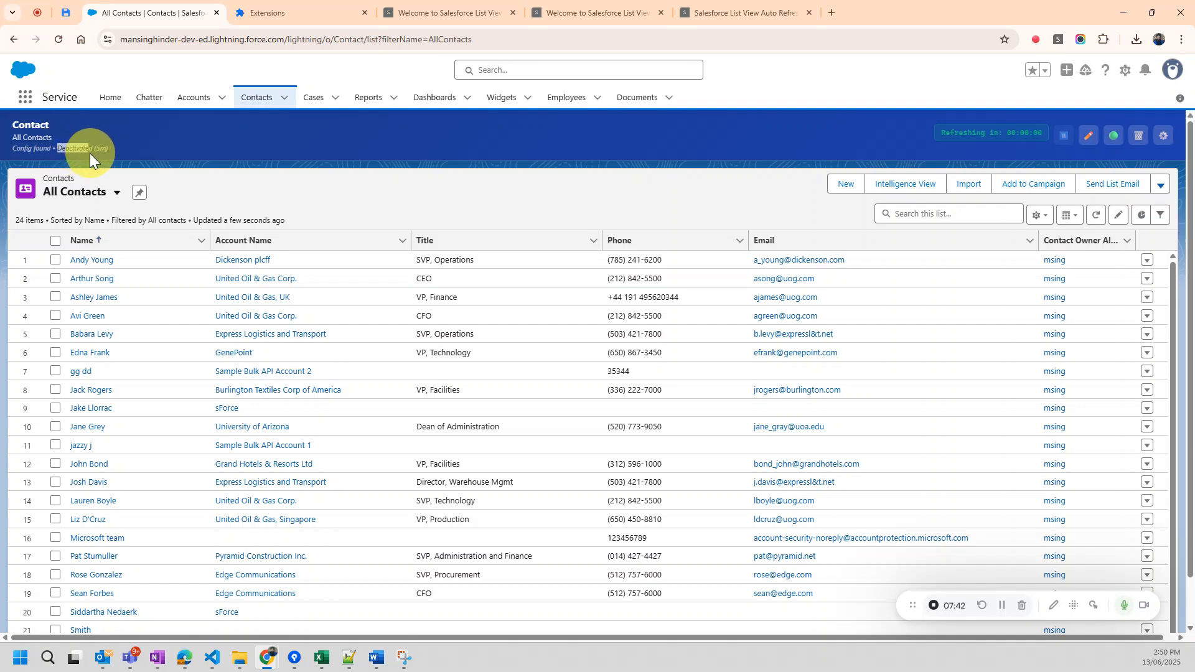
Check the refresh interval in the All Contacts banner and activate its refresh configuration.
drag(93, 150, 105, 150)
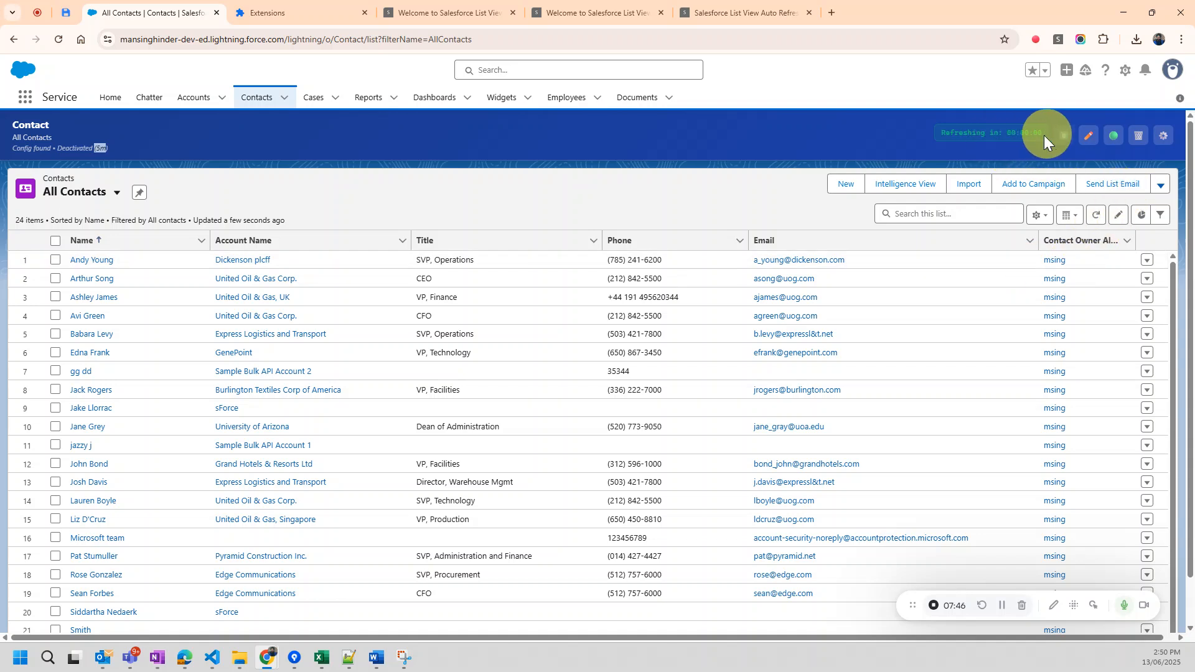
click(1116, 141)
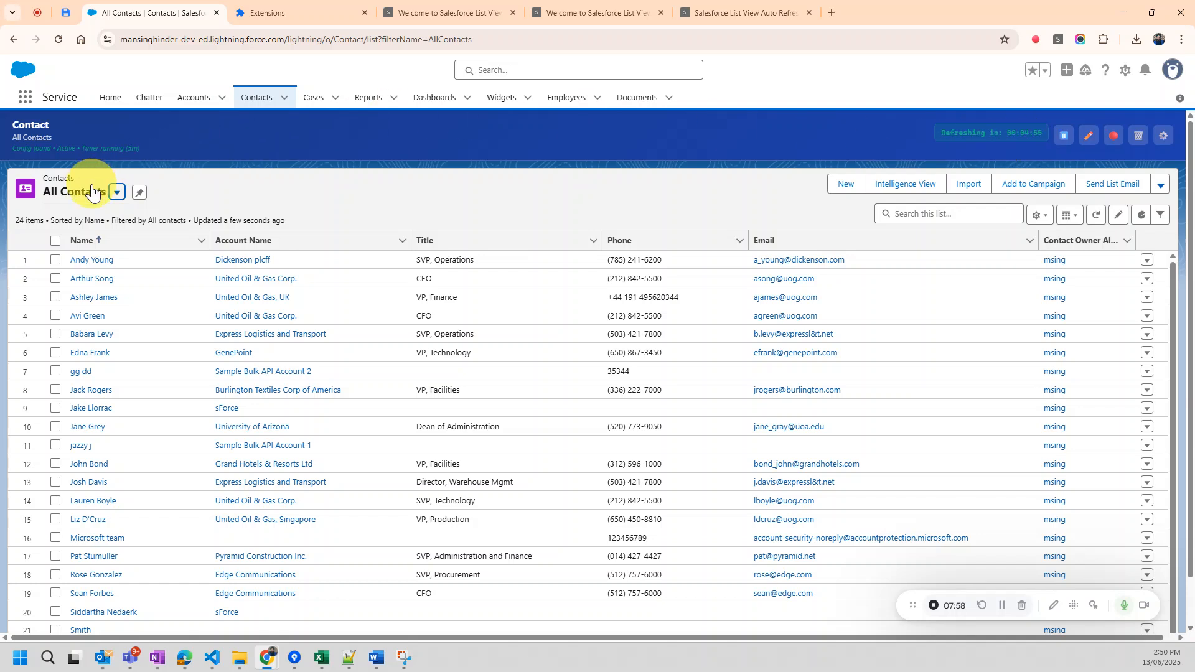
Display the All Contacts list in split view and open the first contact's record.
click(1069, 215)
click(1095, 304)
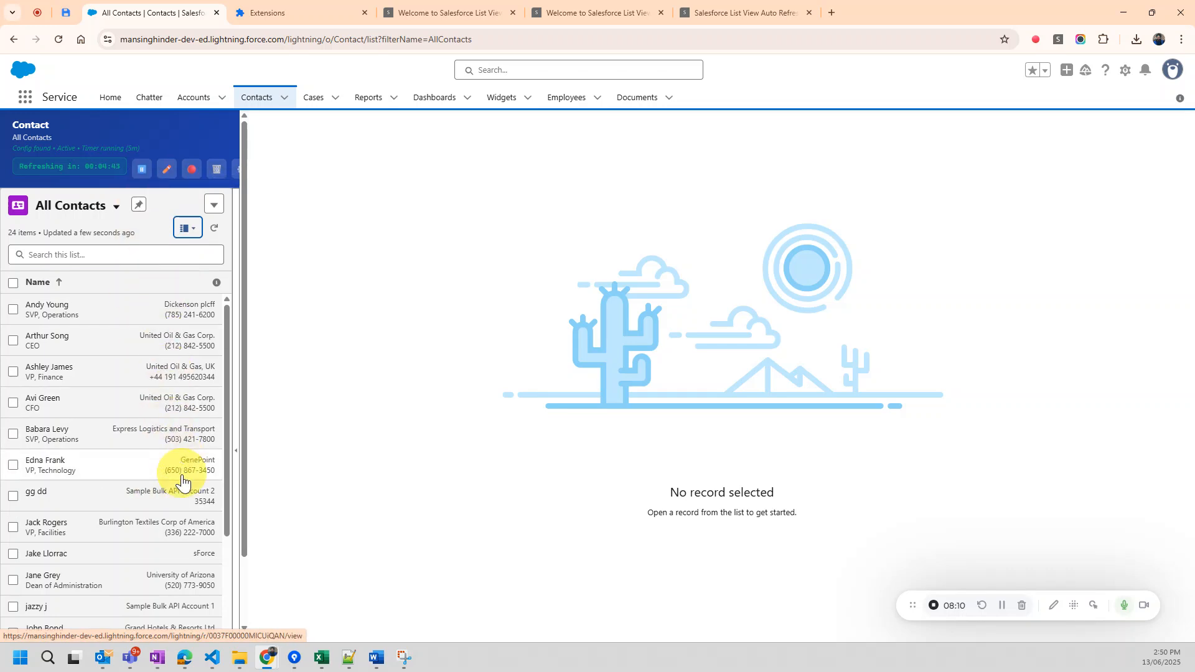
click(88, 319)
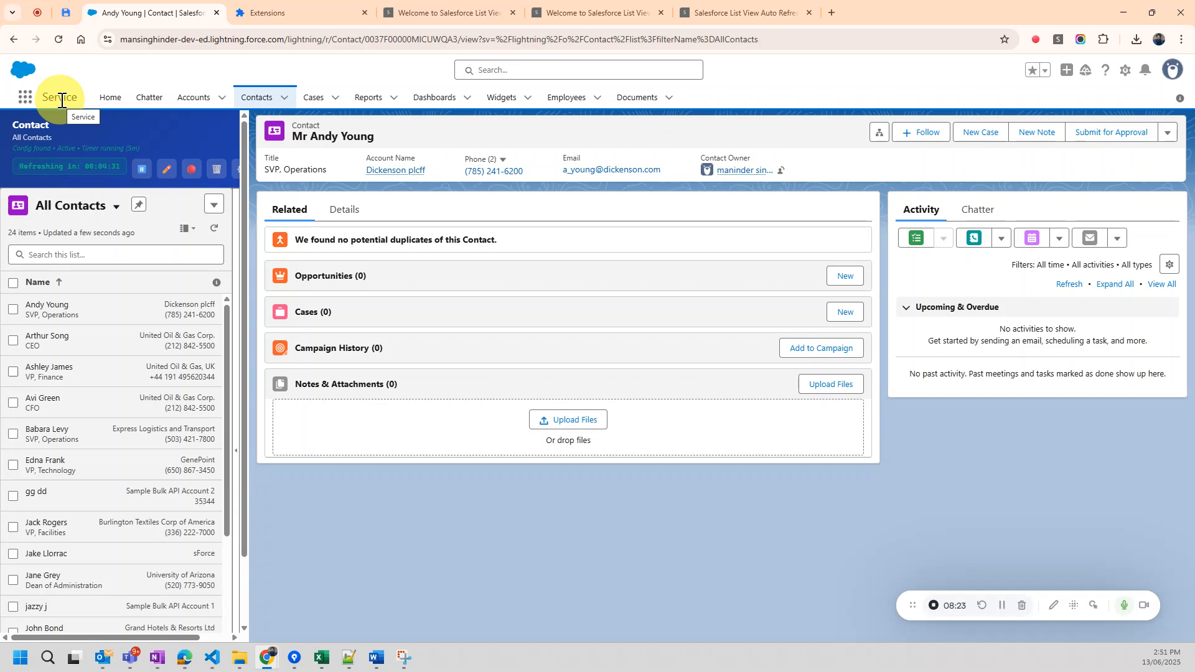
Switch the split view list to the My Contacts list view.
click(222, 101)
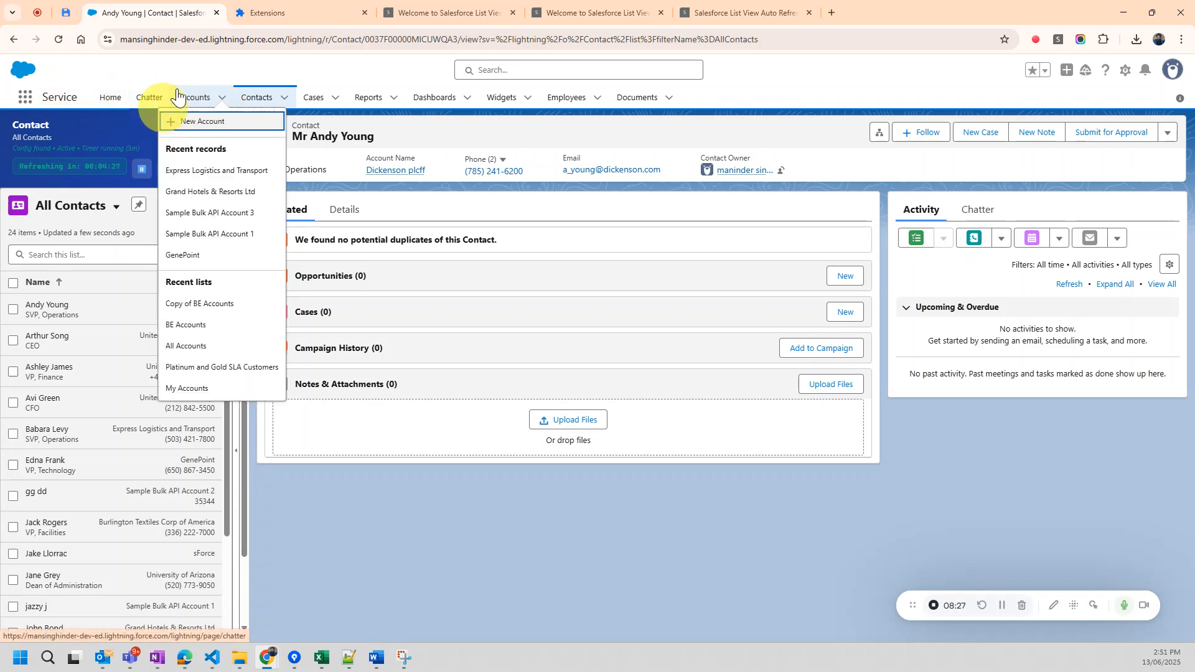
click(193, 73)
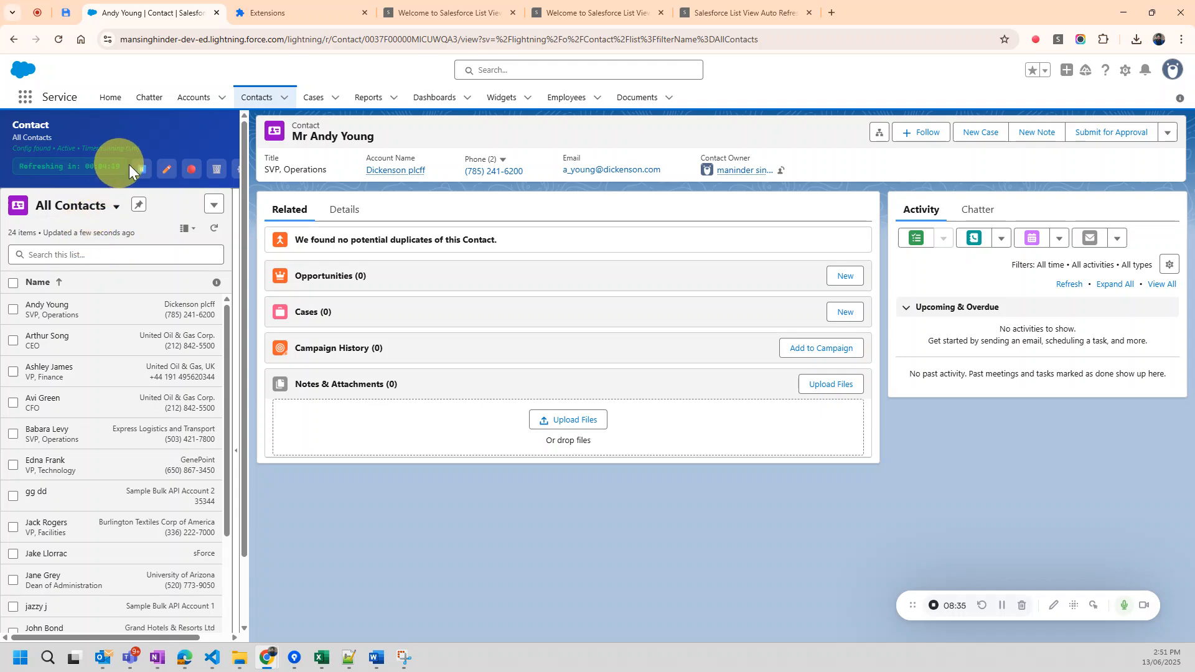
click(117, 208)
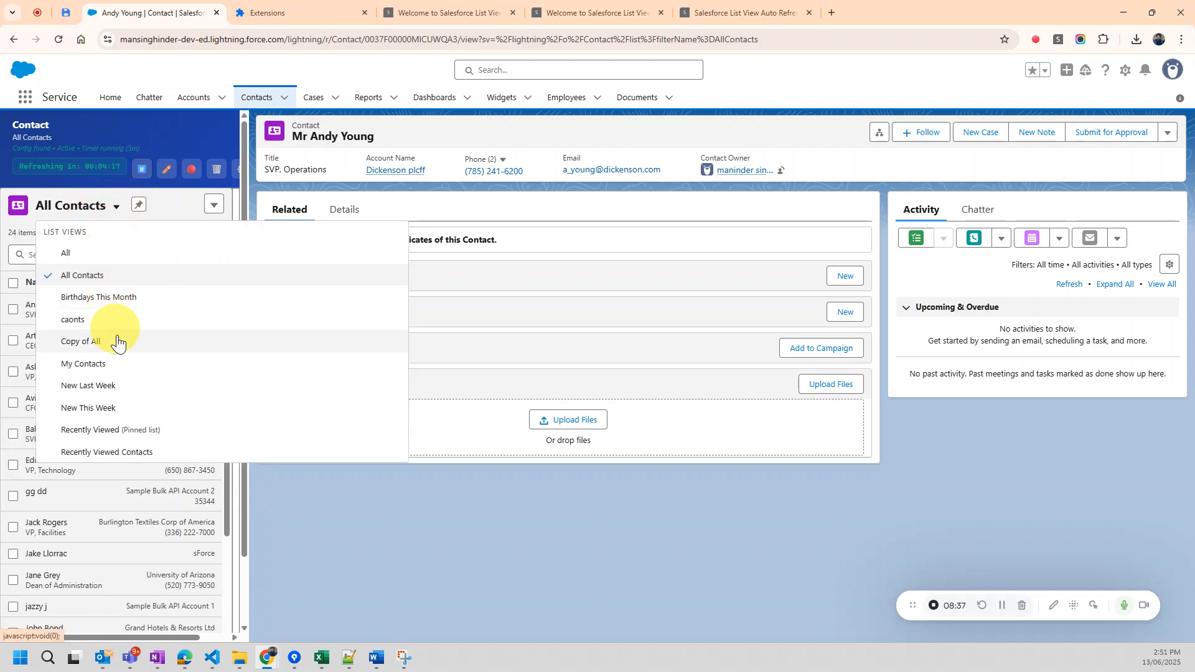
click(117, 368)
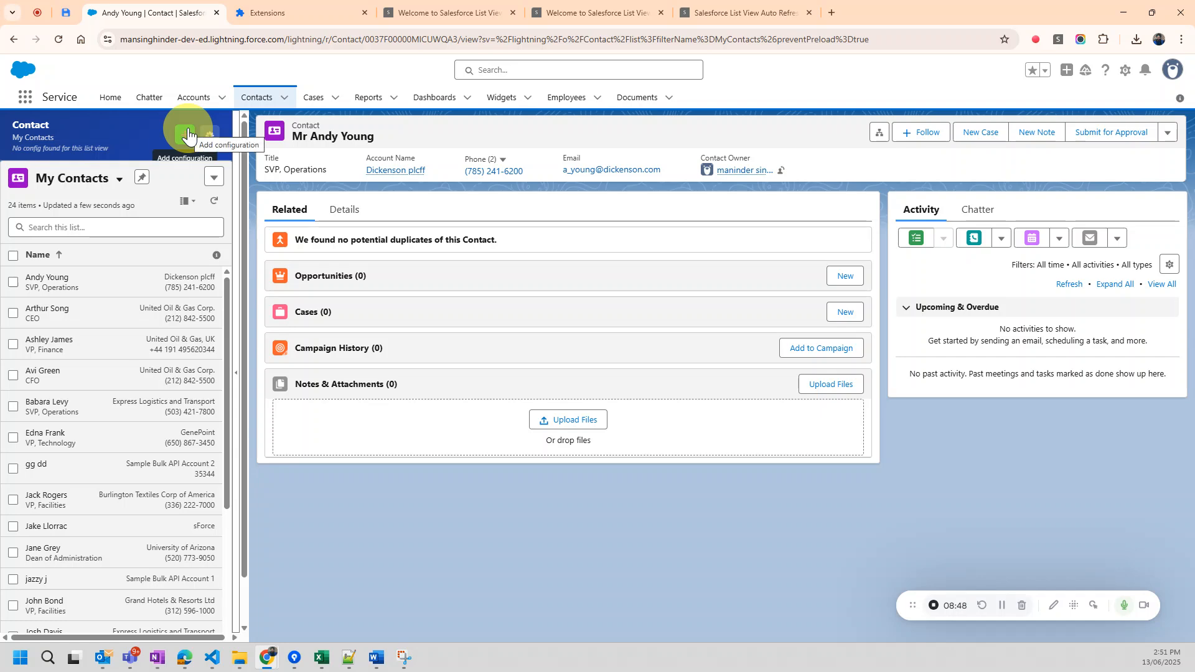
Switch to the Service Console app, and collapse and re-expand its split view list.
click(25, 99)
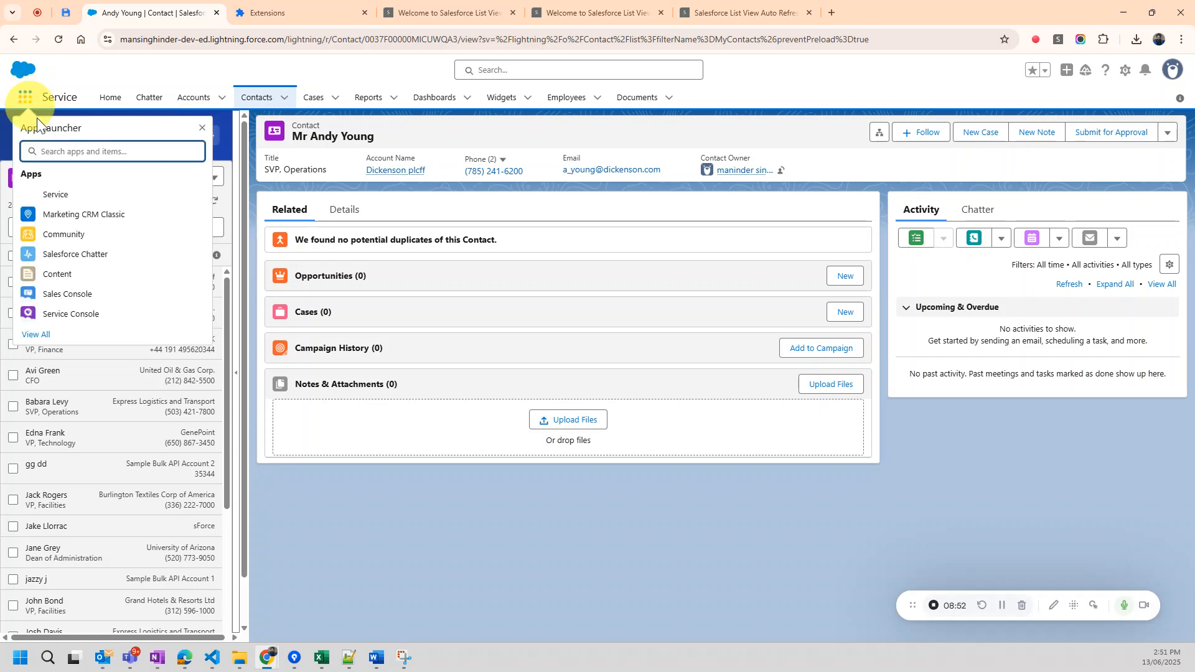
click(58, 317)
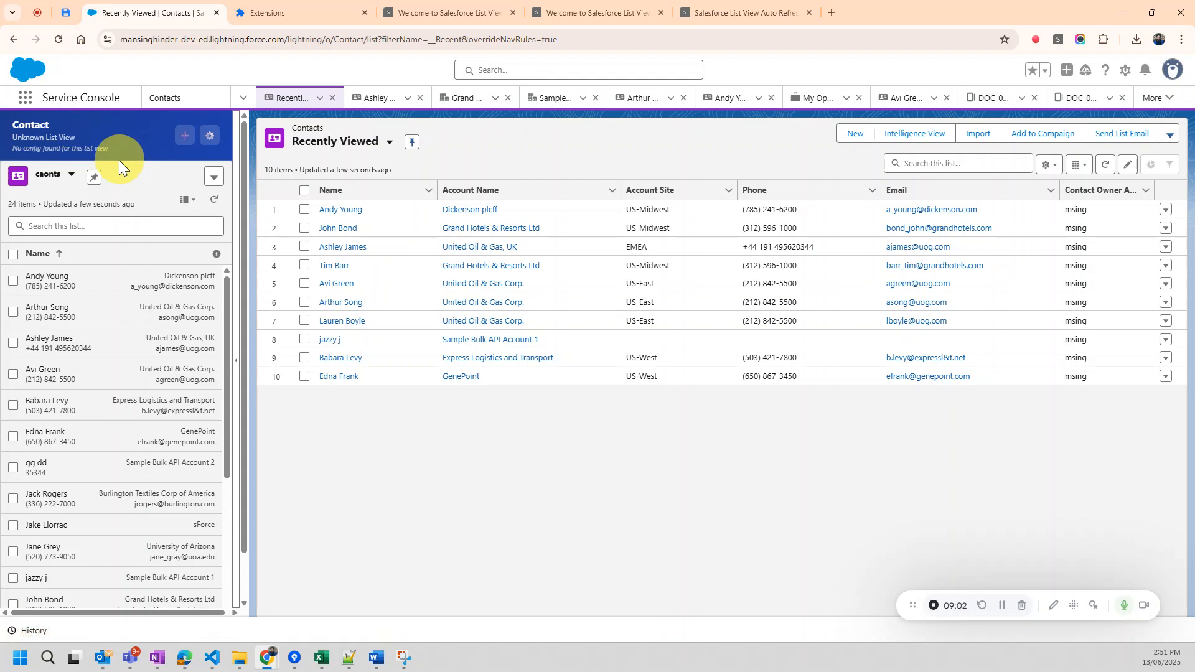
click(243, 98)
scroll(190, 231, down, 1)
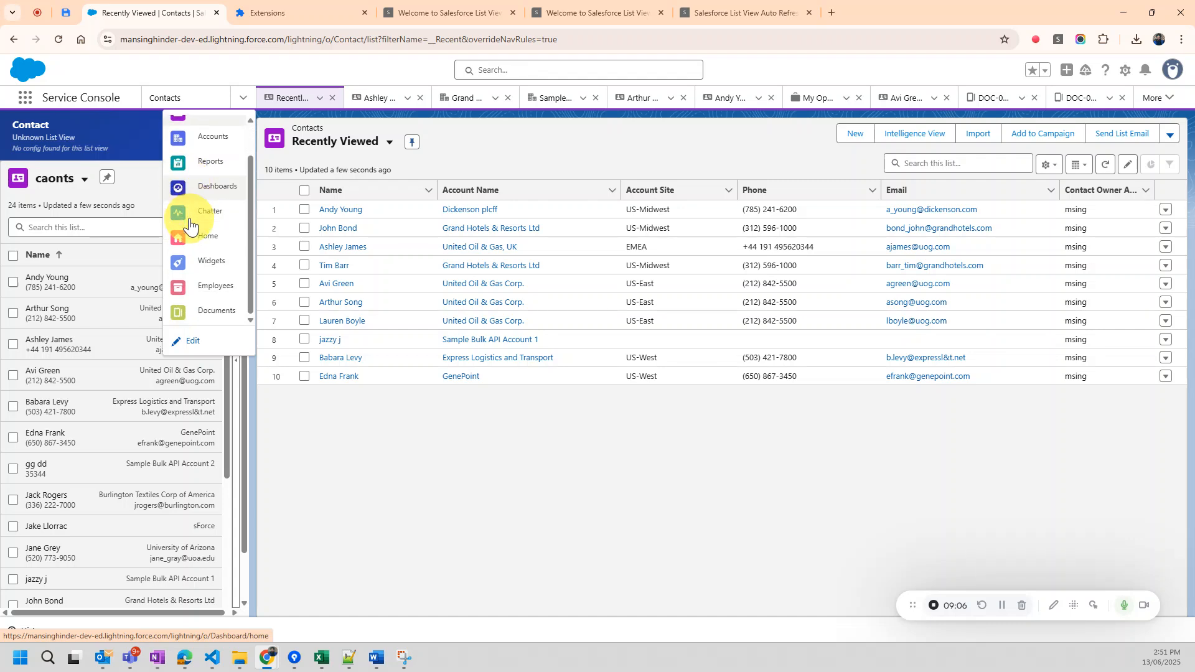
scroll(190, 192, down, 1)
click(487, 151)
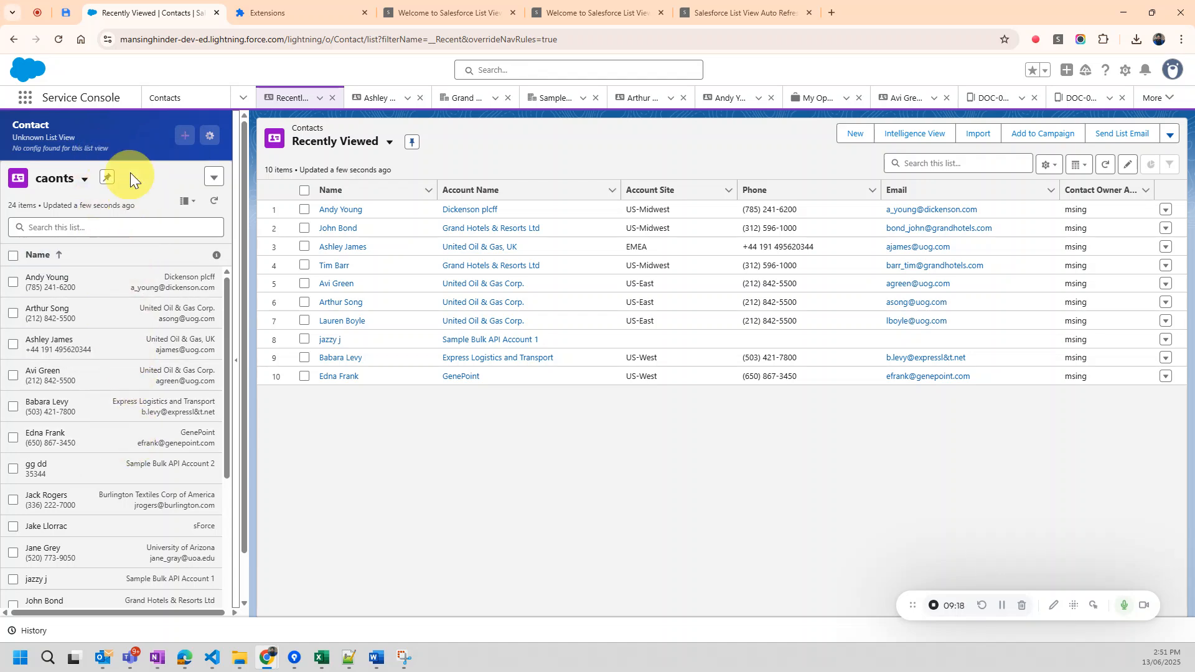
click(236, 368)
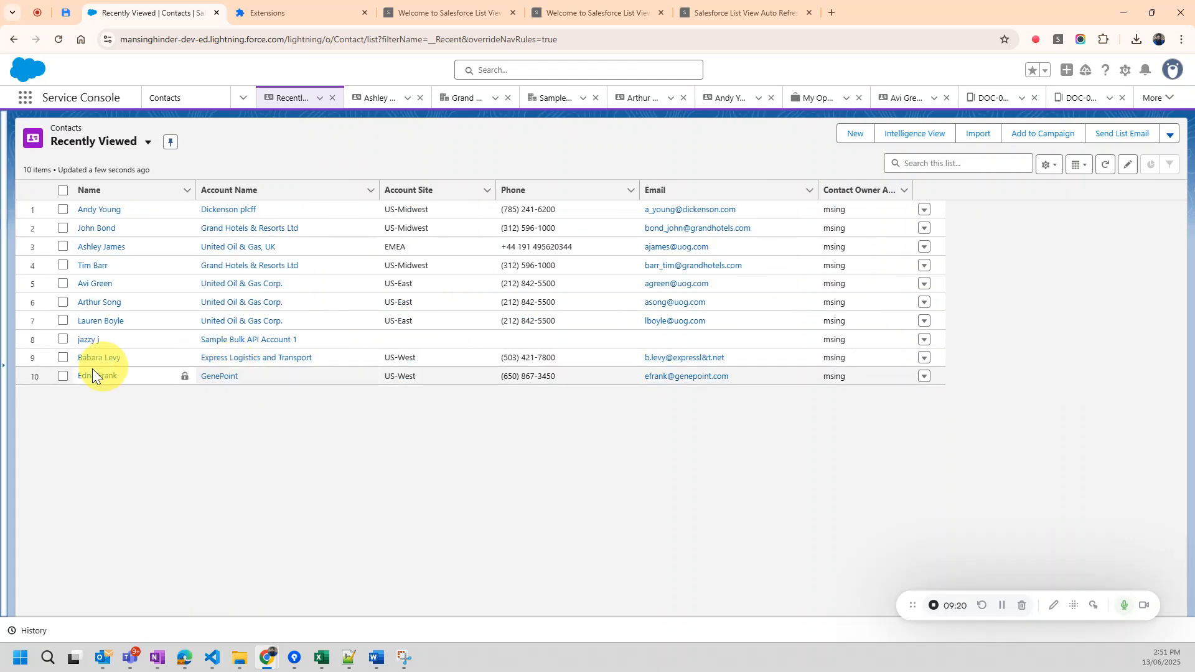
click(6, 374)
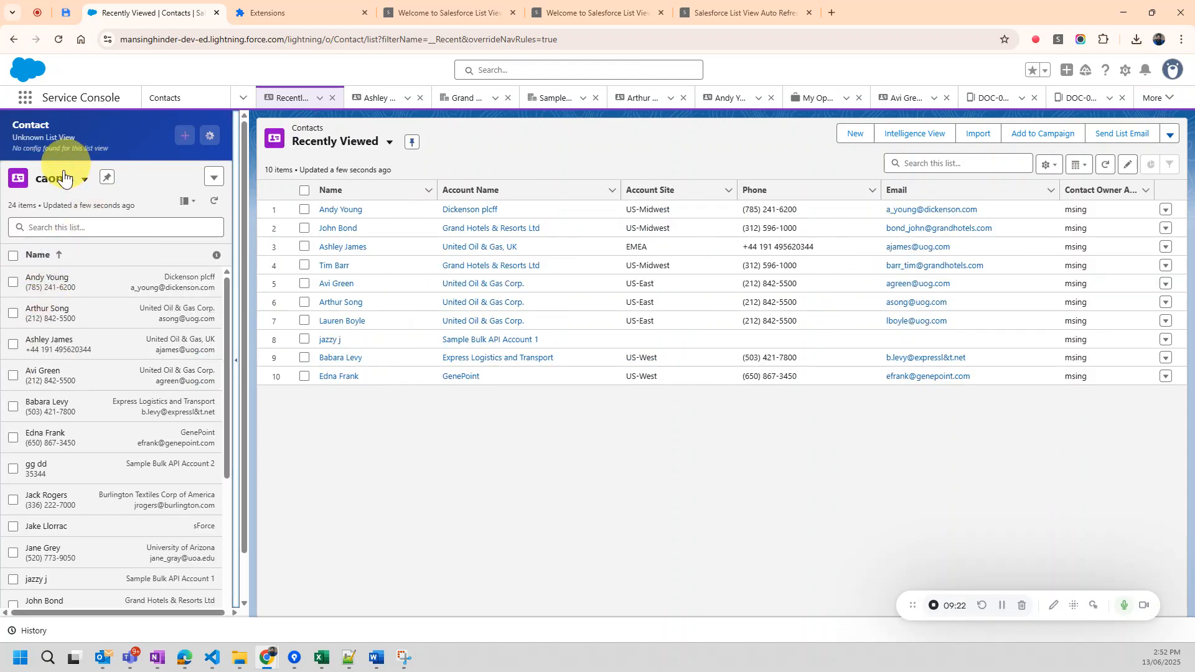
Show the Accounts list in the console's split view and replace it with the Employees list.
click(242, 100)
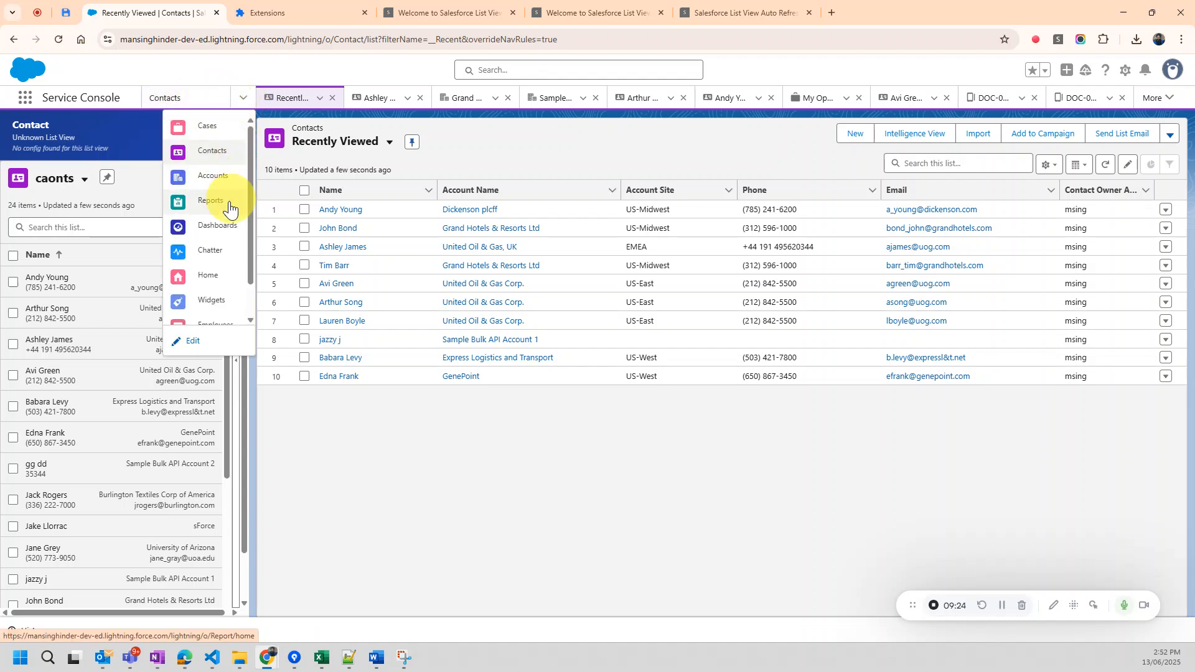
click(215, 177)
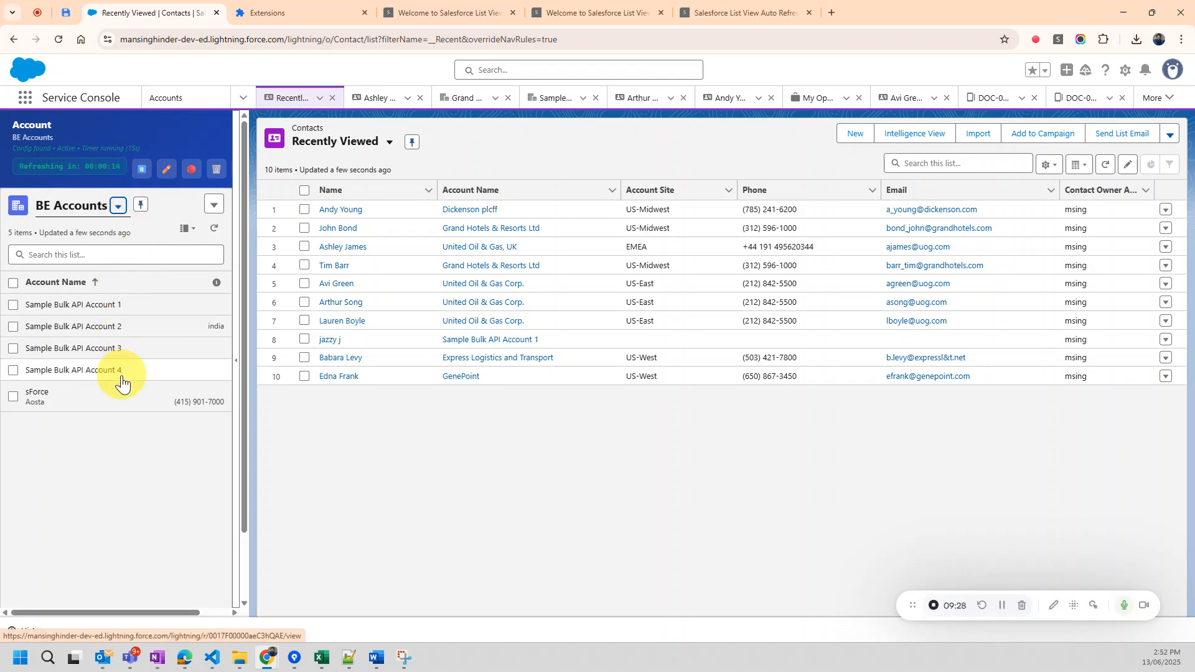
click(243, 103)
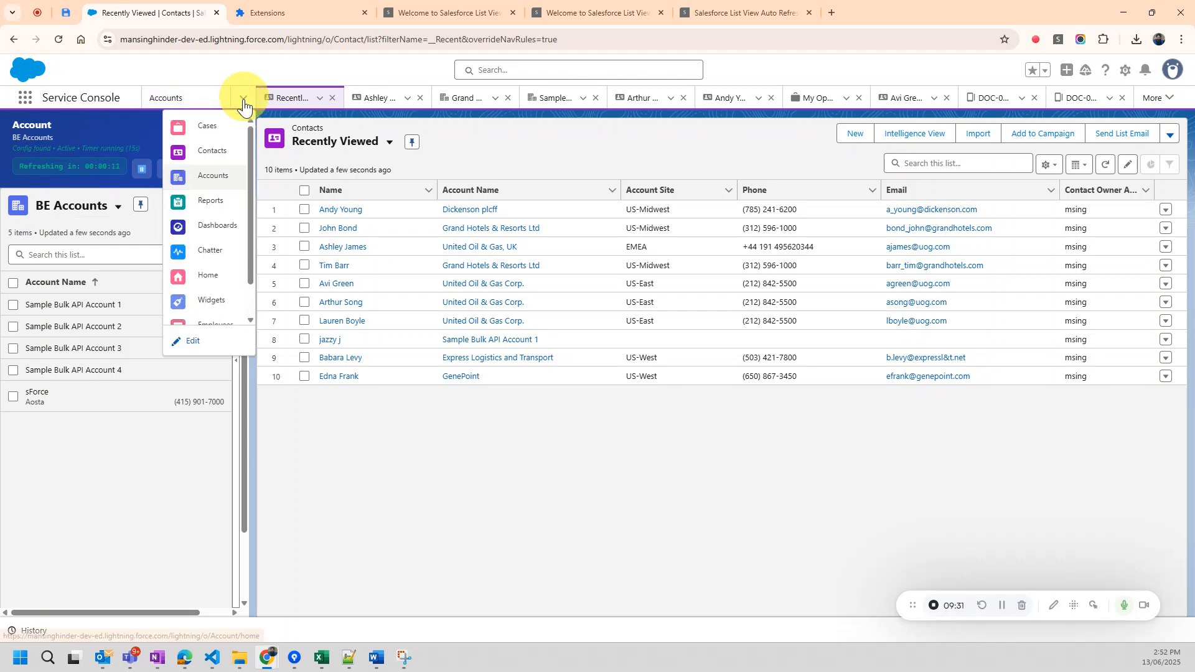
scroll(214, 267, down, 1)
click(215, 284)
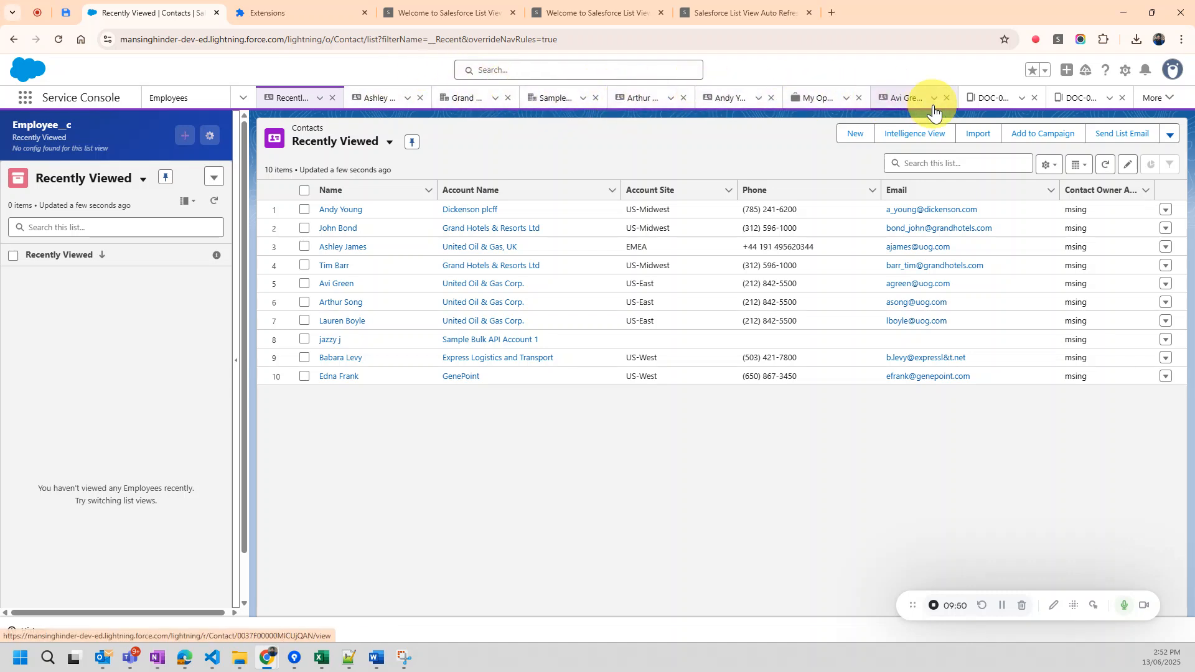
click(244, 98)
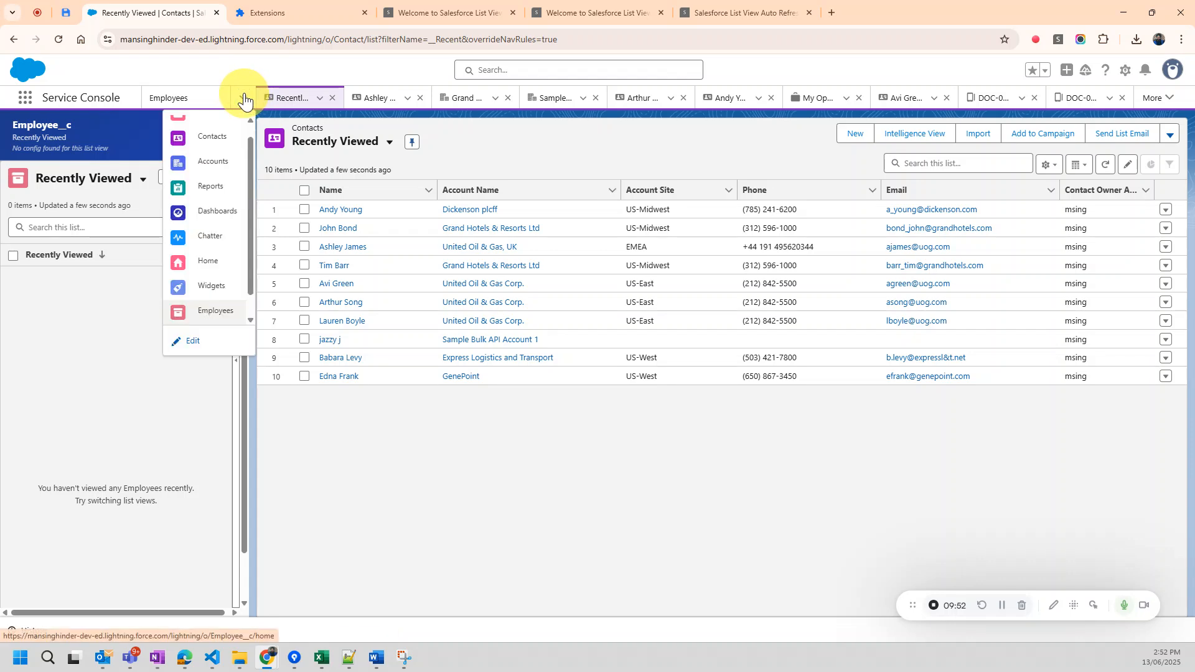
click(468, 147)
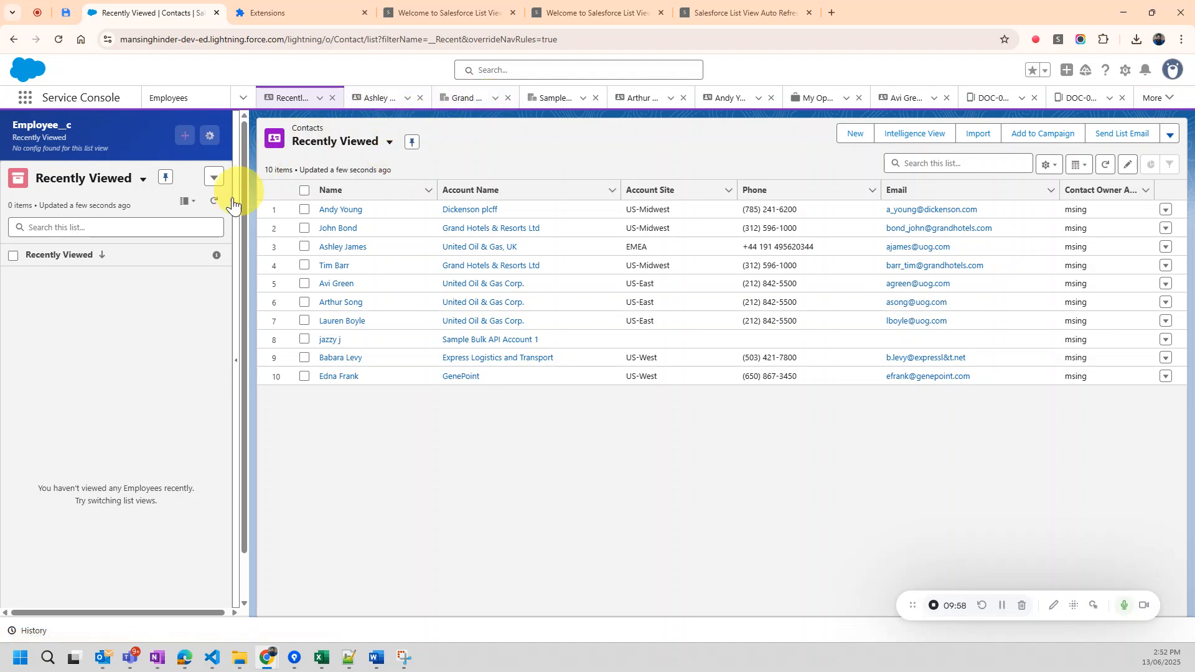
Display the Employees list as a table and switch it to the All list view.
click(190, 202)
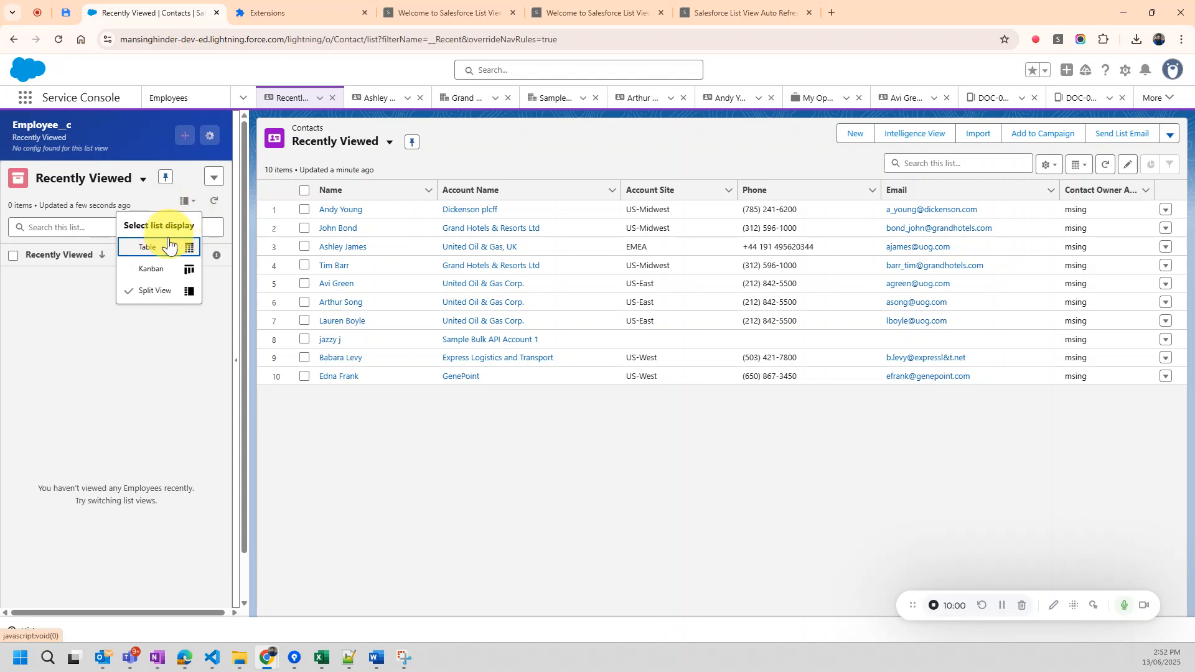
click(150, 247)
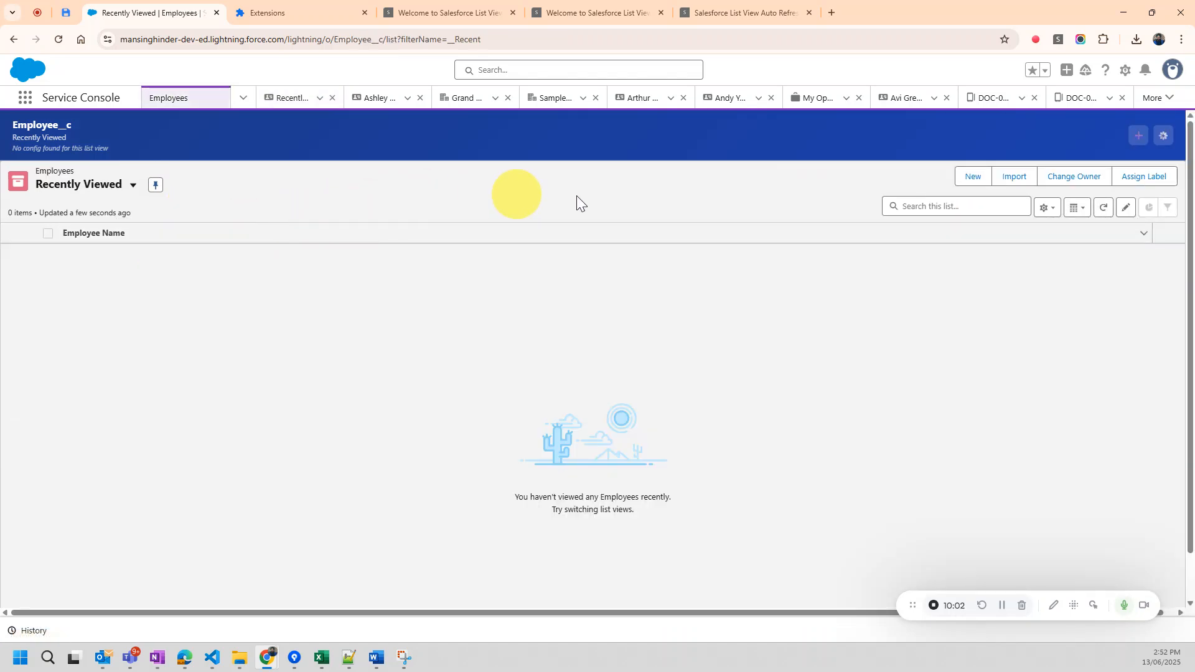
click(243, 98)
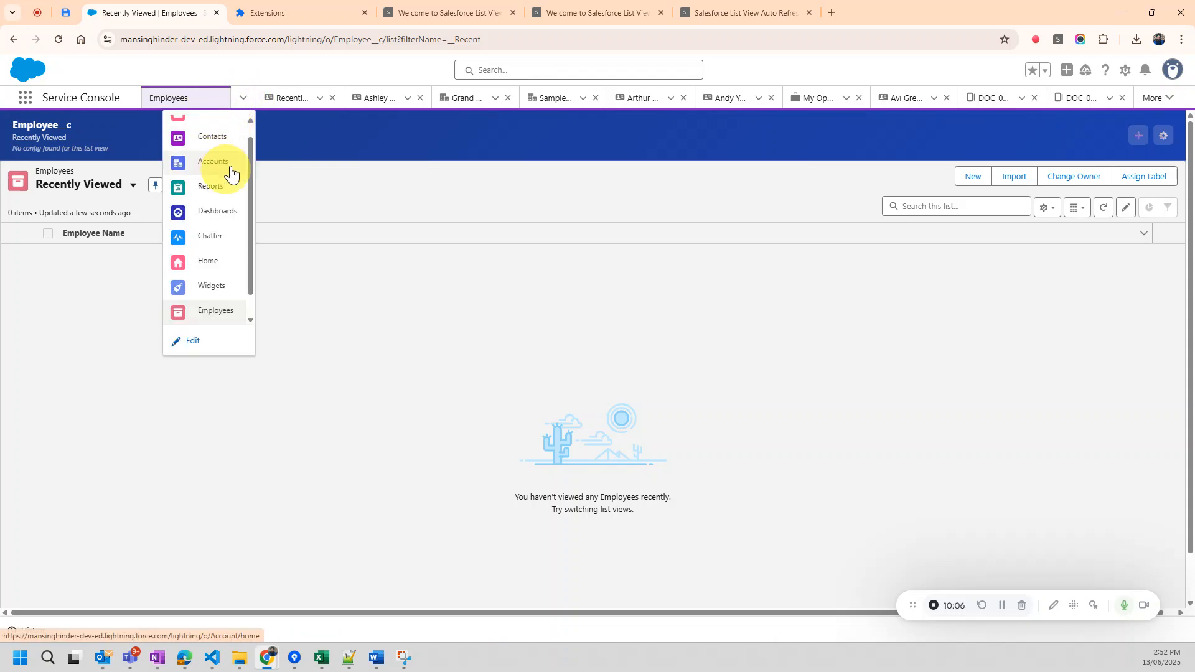
click(397, 201)
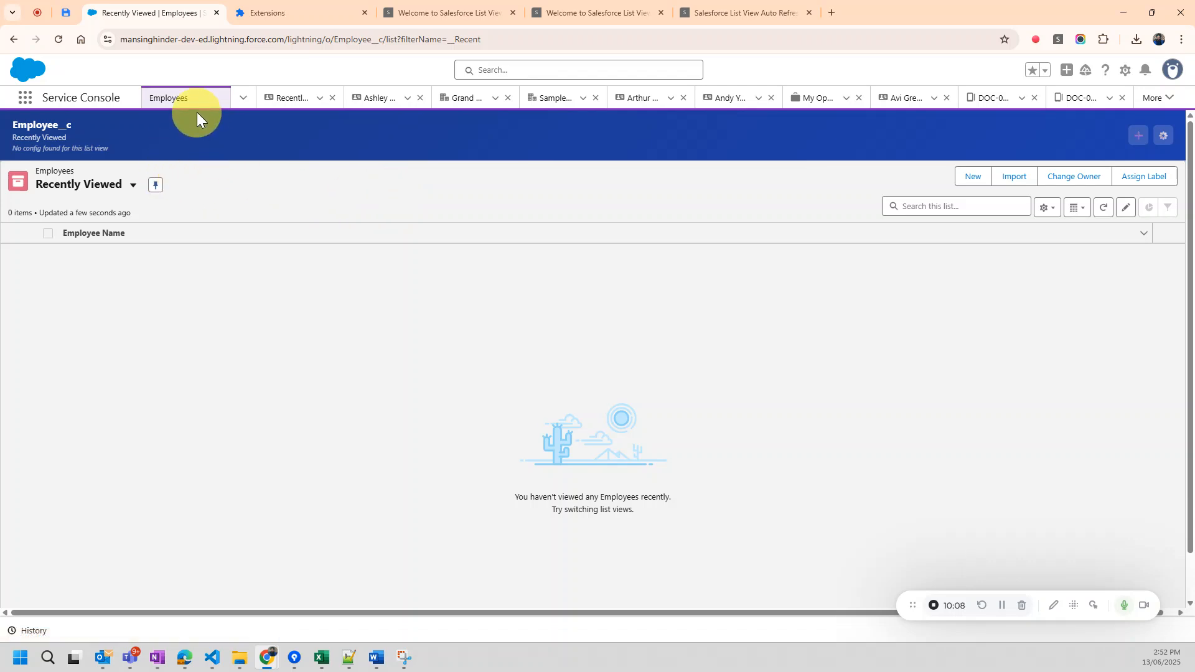
click(121, 193)
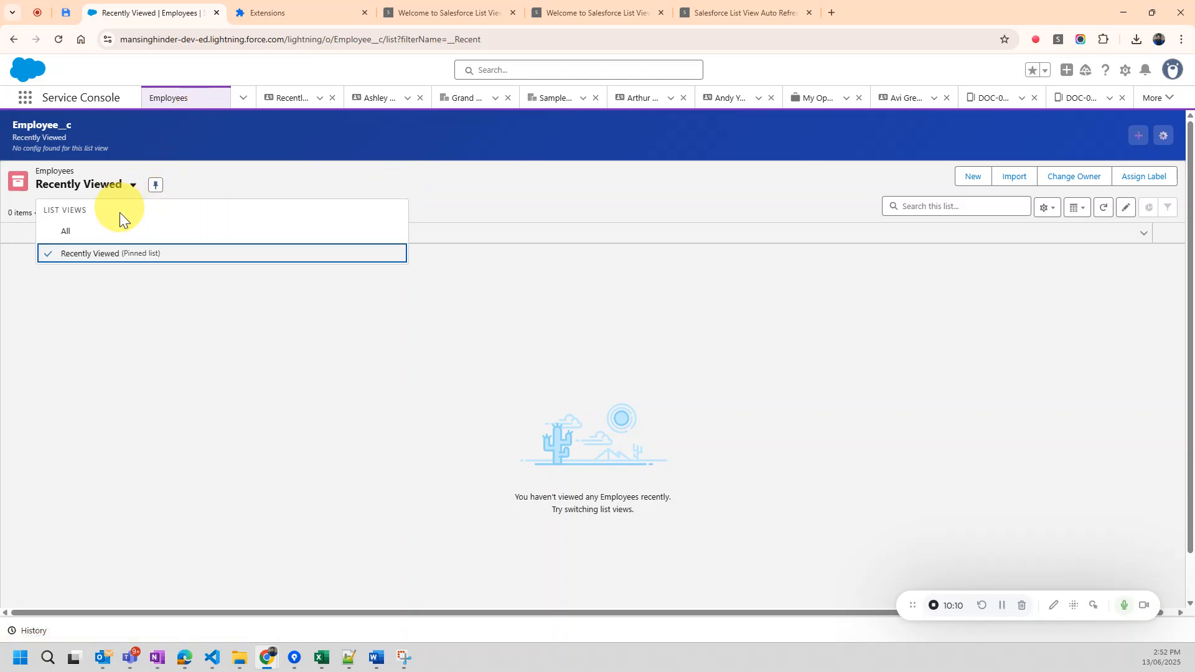
click(114, 235)
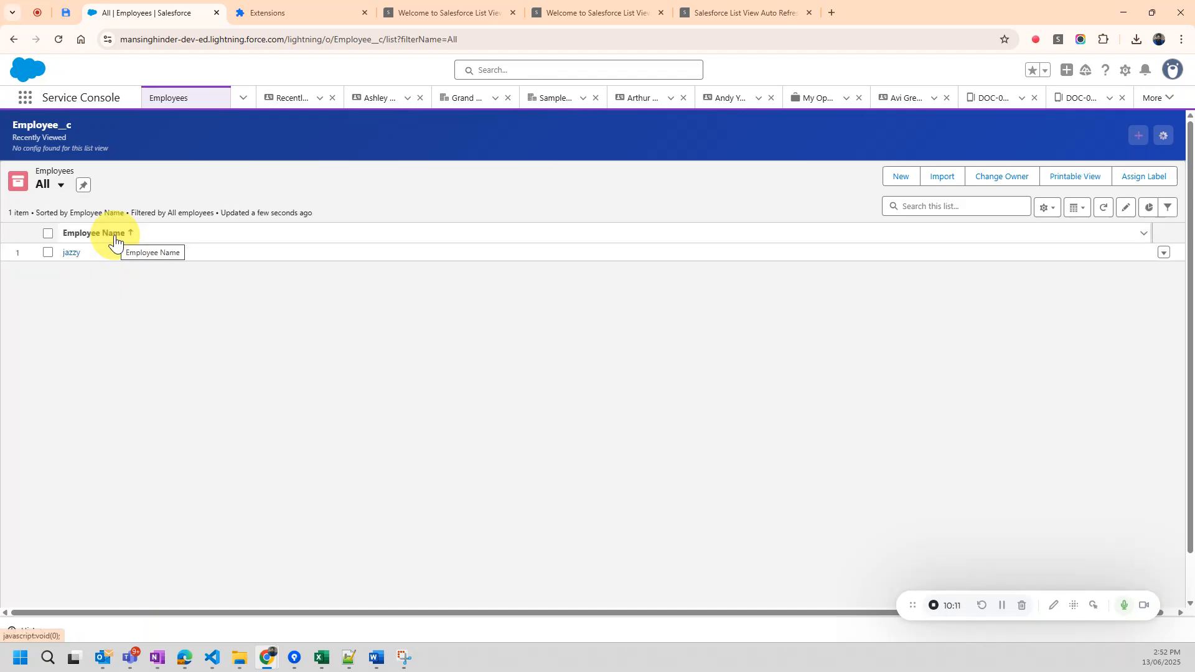
Open the Accounts list in the console and check the list view name, status and interval in its banner.
click(241, 98)
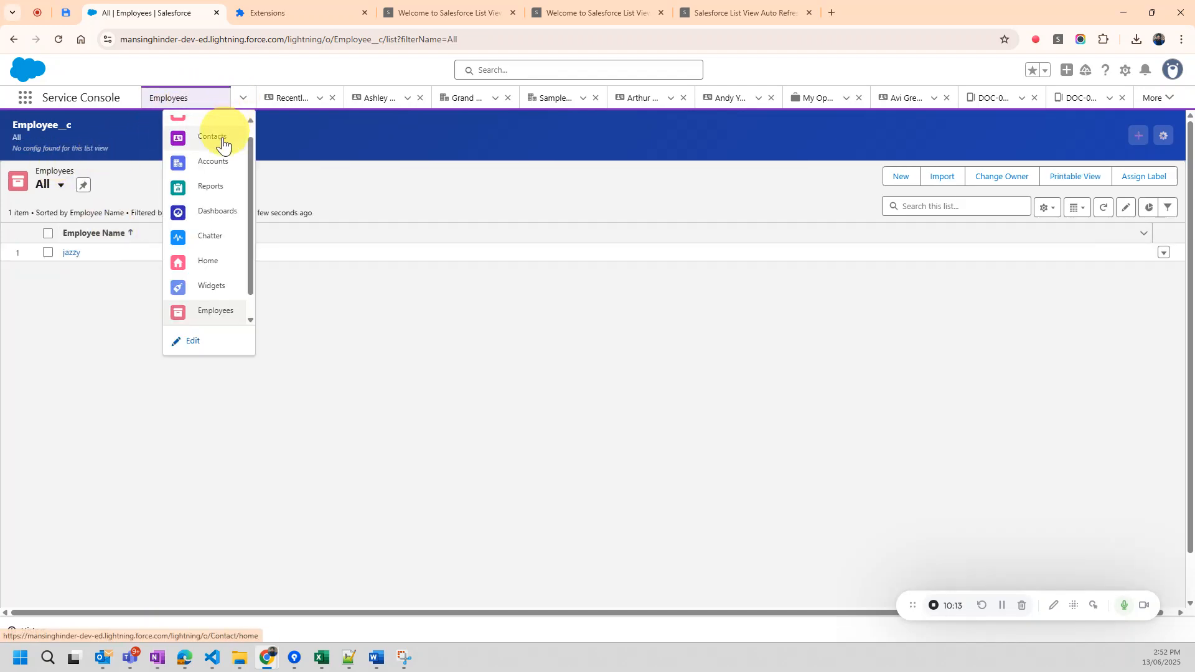
click(211, 163)
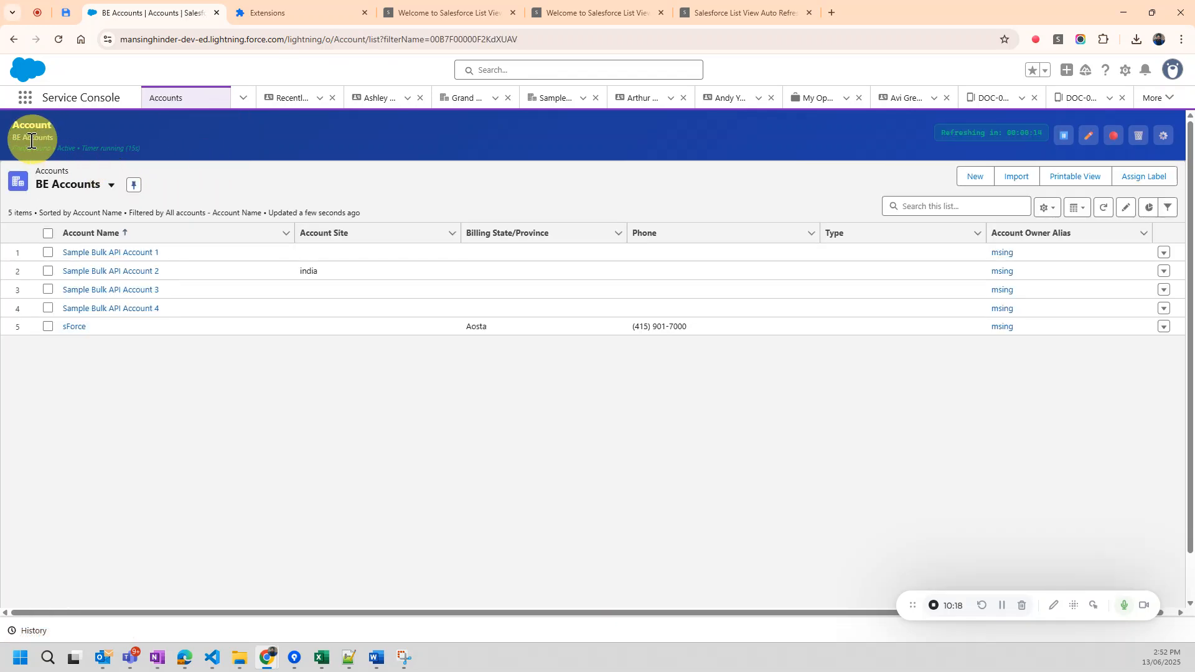
drag(13, 137, 144, 154)
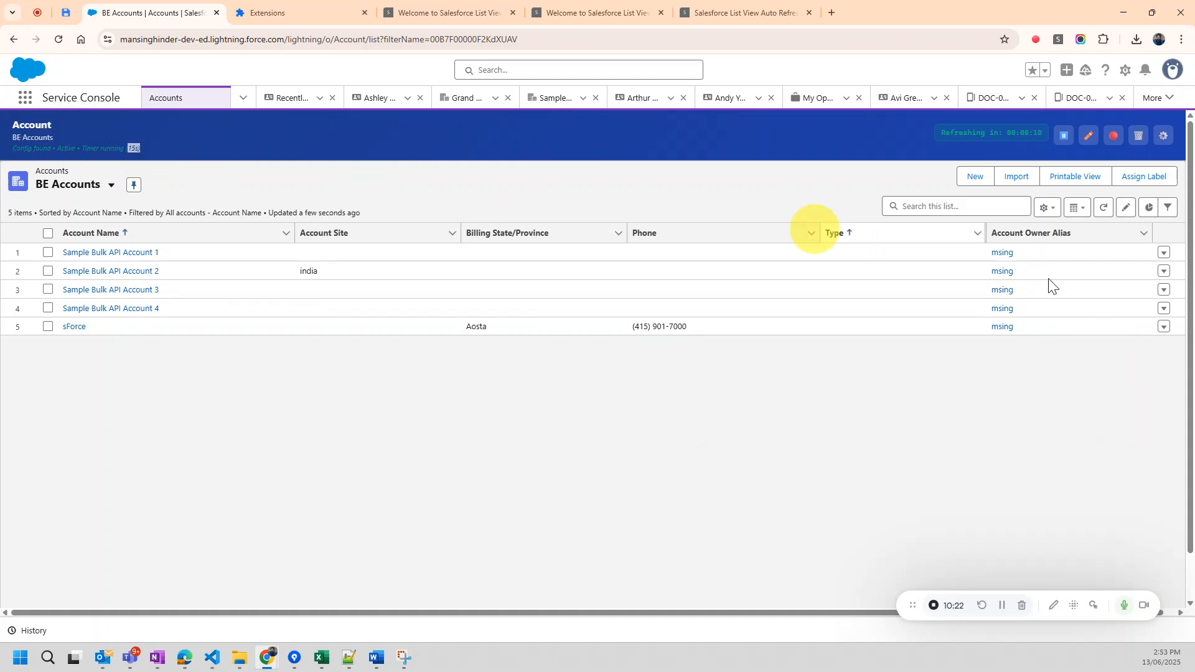
Change the BE Accounts list display from table to split view.
click(1059, 211)
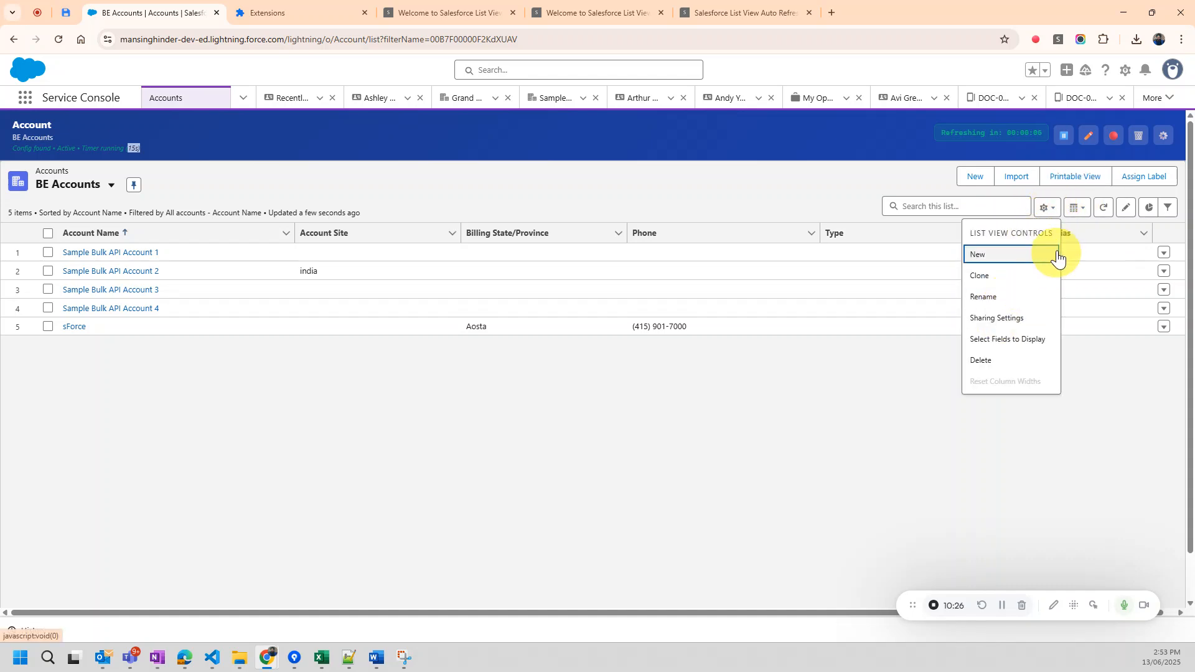
click(1082, 215)
click(1089, 294)
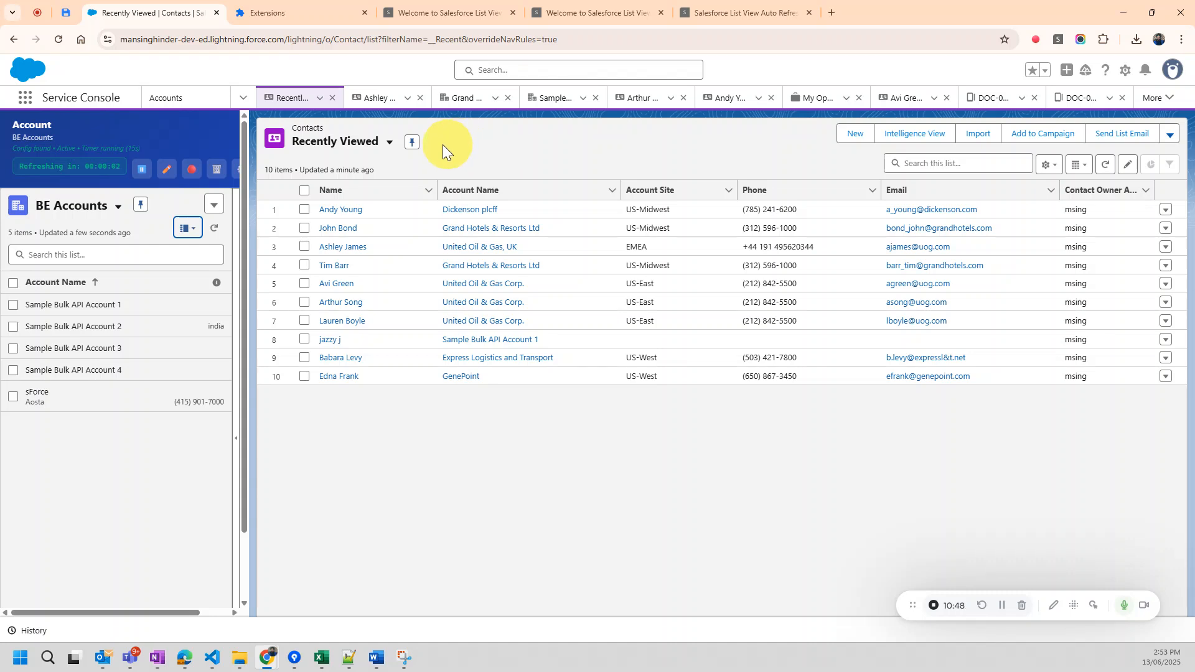
Open the extension's options page from the banner and show its Support & Feedback section.
click(236, 173)
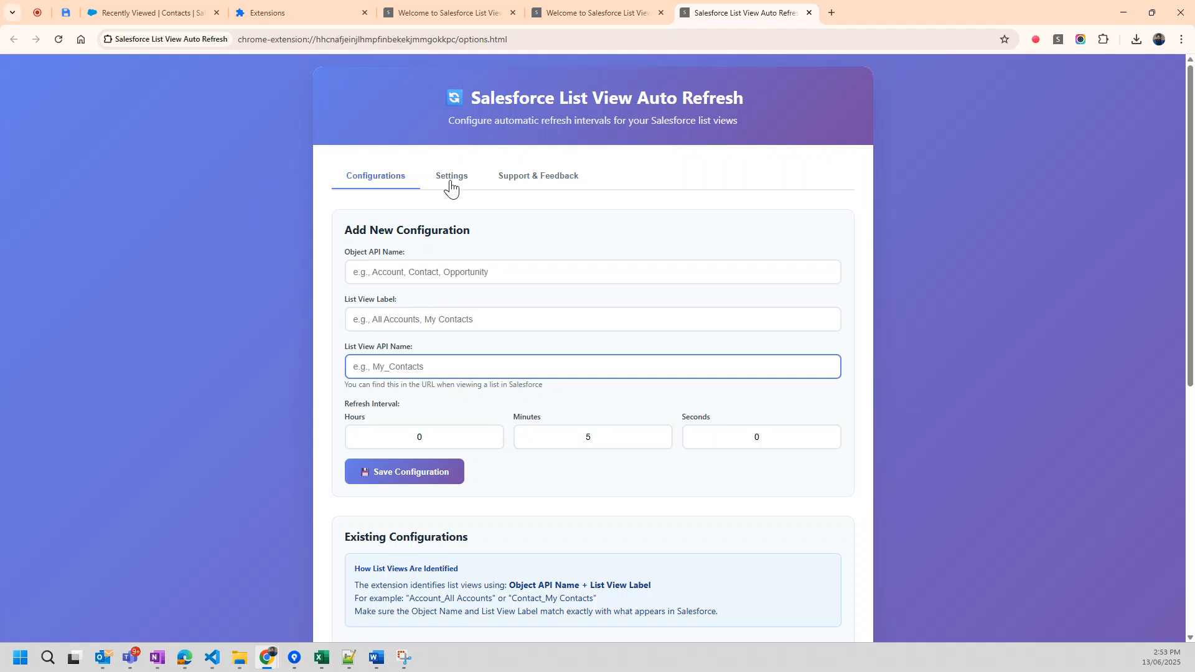
click(516, 180)
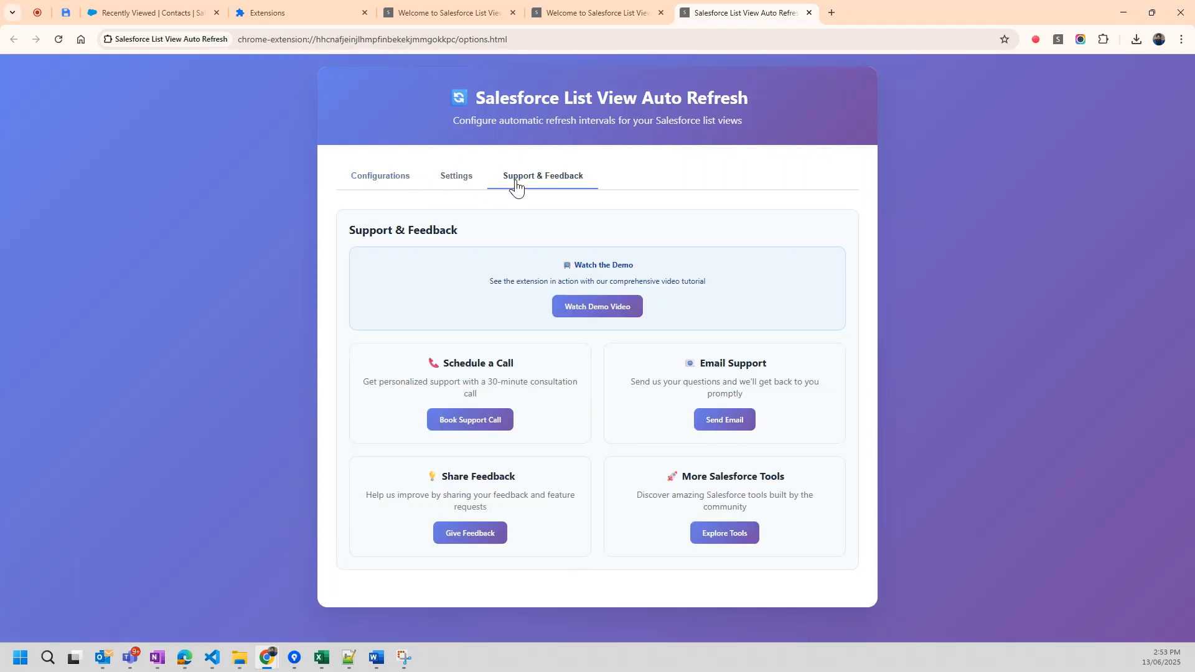